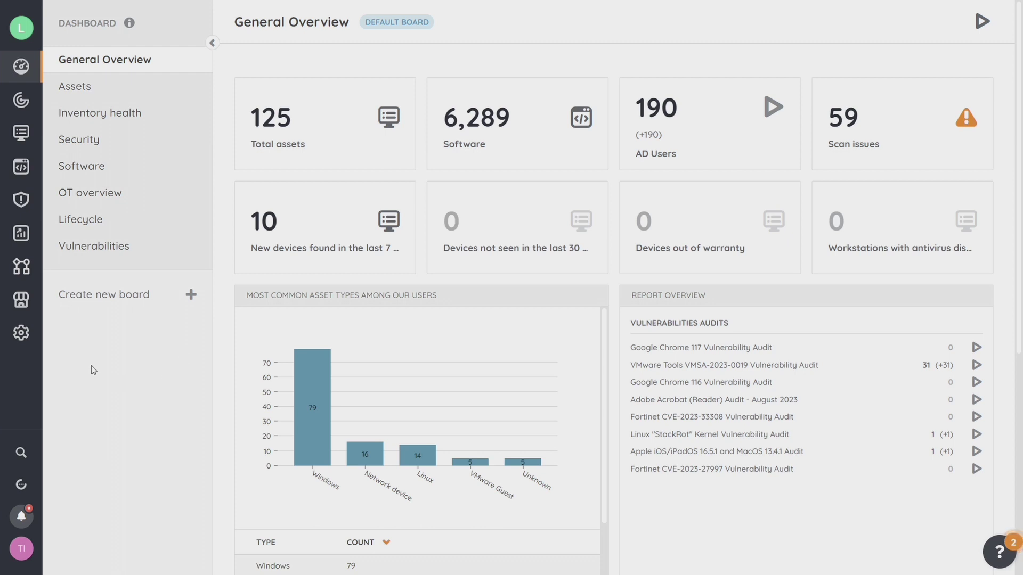
Navigate to Account management > Asset scopes and start a new asset scope
{"action": "left_click", "coordinate": [21, 334]}
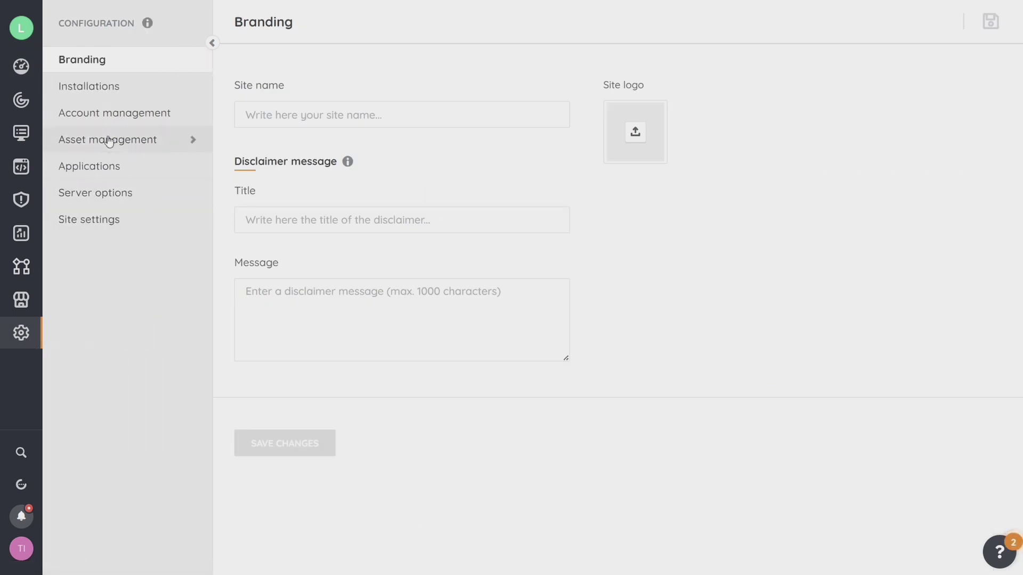
{"action": "left_click", "coordinate": [108, 115]}
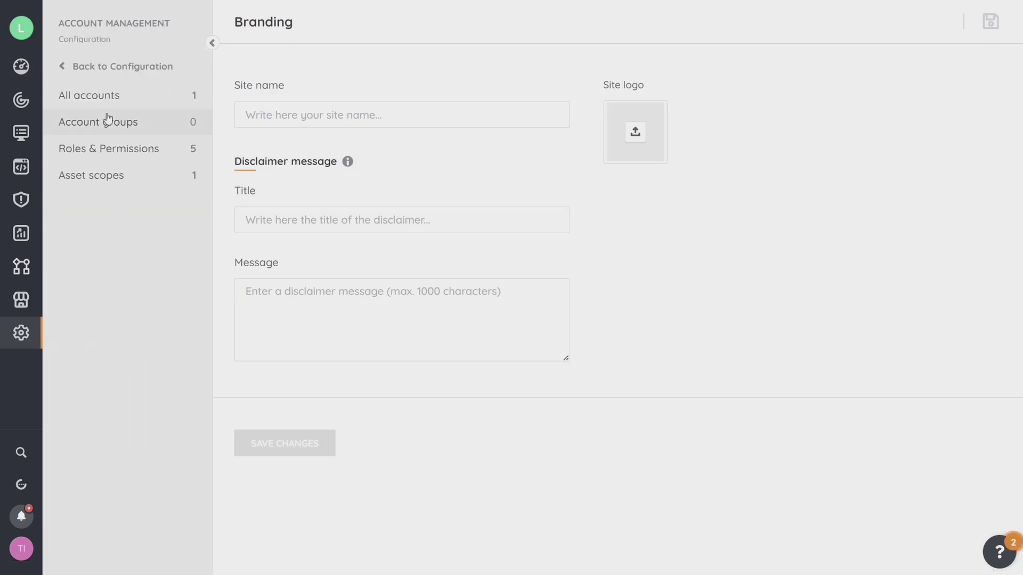
{"action": "left_click", "coordinate": [98, 179]}
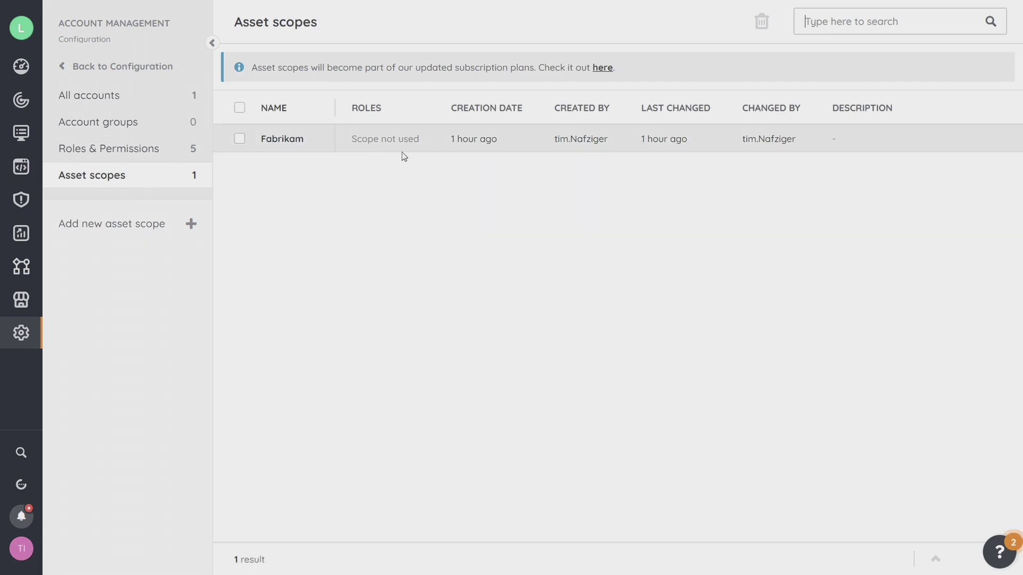
{"action": "left_click", "coordinate": [137, 228]}
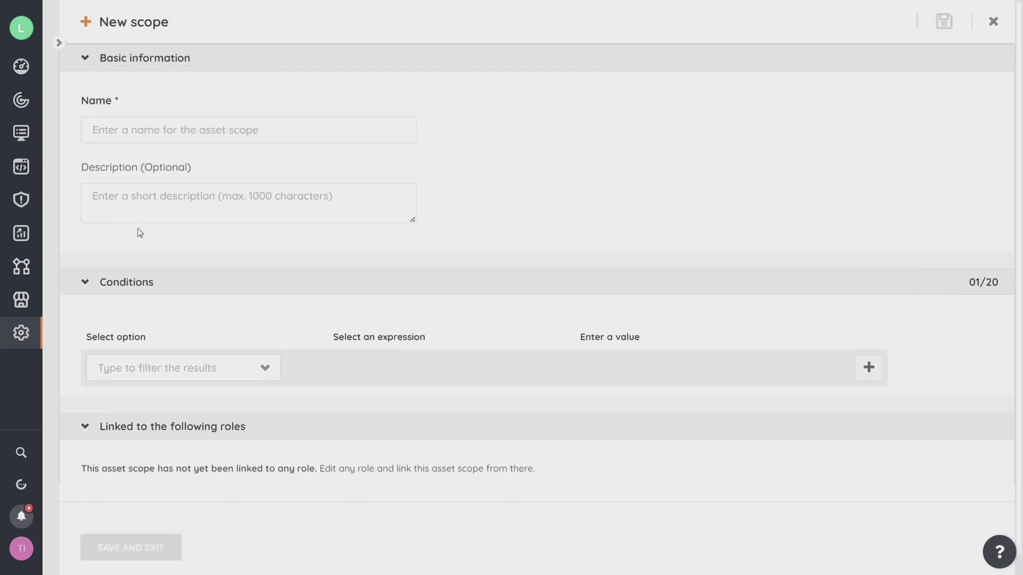
Name the new asset scope Contoso
{"action": "left_click", "coordinate": [201, 131]}
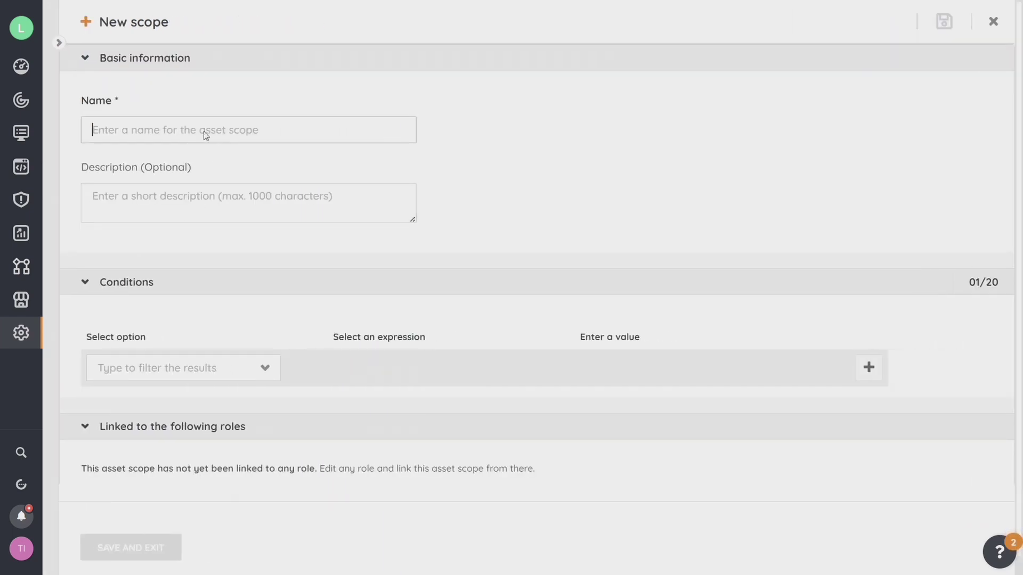
{"action": "type", "text": "Contoso"}
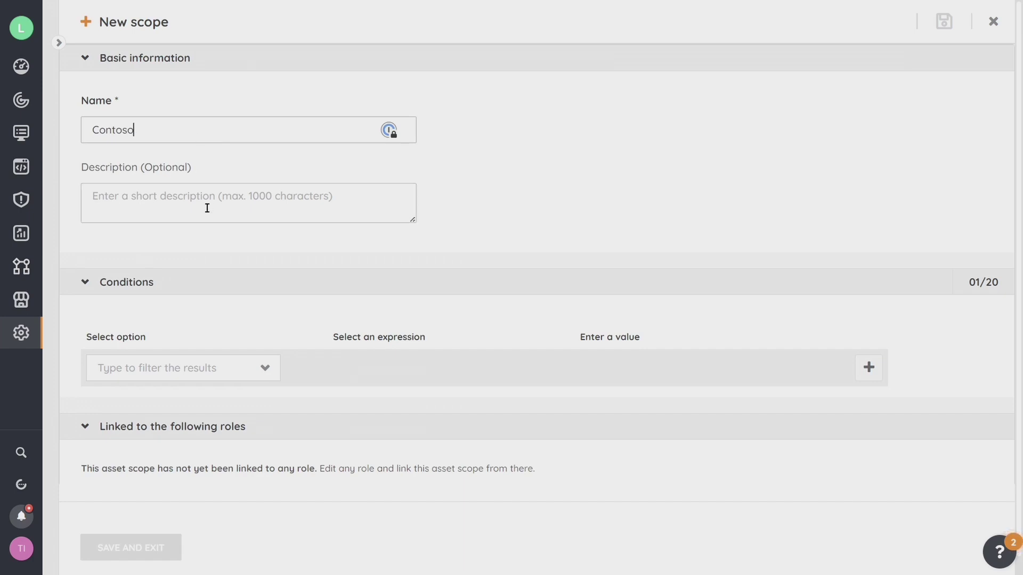
{"action": "left_click", "coordinate": [212, 200]}
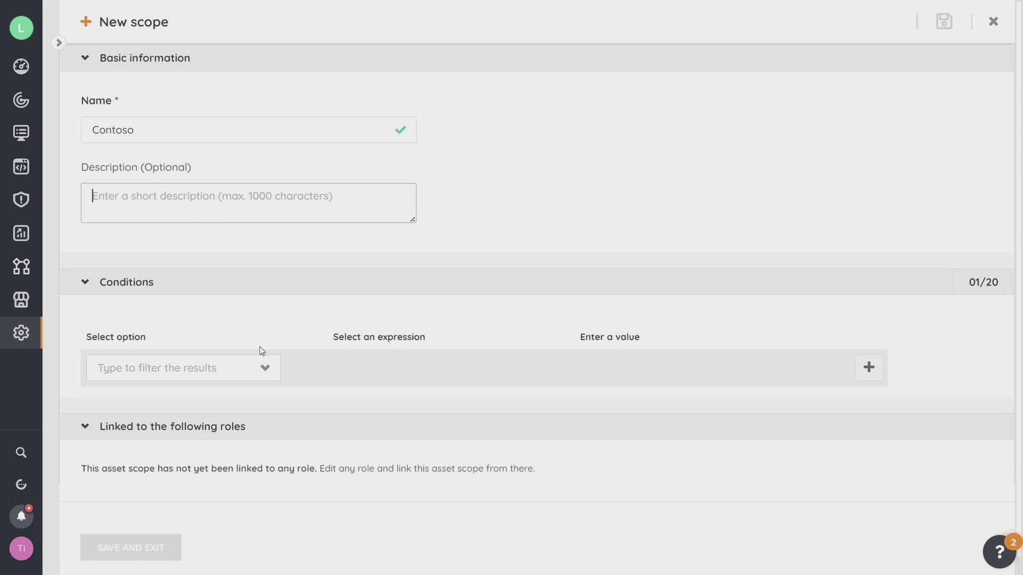
Set the scope condition to Asset Domain, Equal to, CONTOSO
{"action": "left_click", "coordinate": [272, 375]}
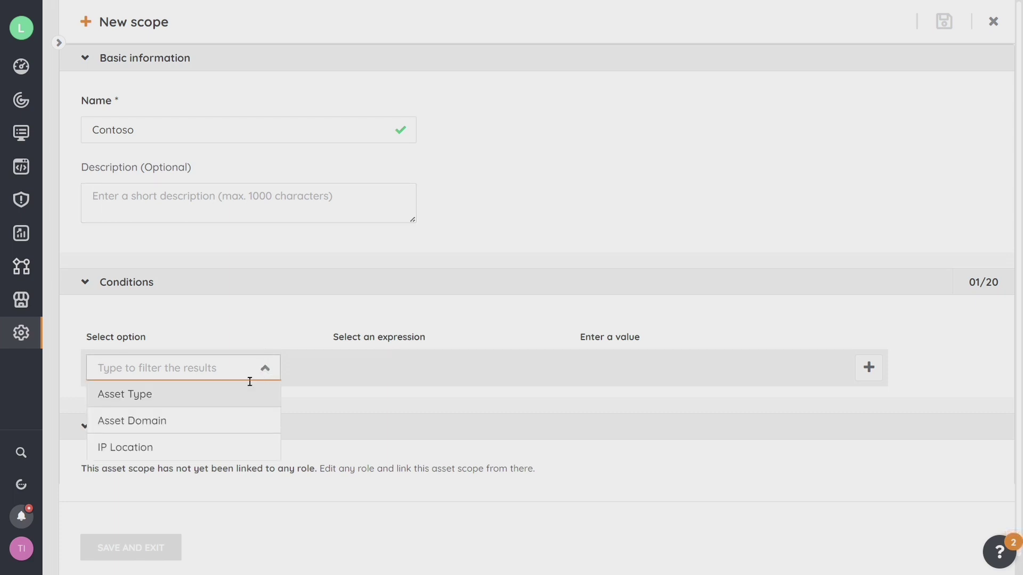
{"action": "left_click", "coordinate": [149, 422]}
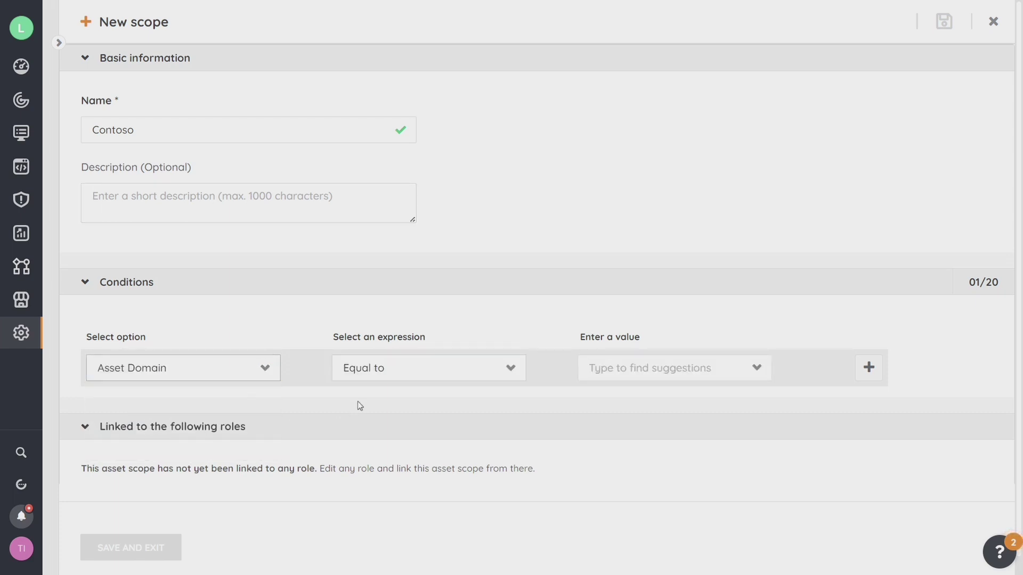
{"action": "left_click", "coordinate": [511, 370]}
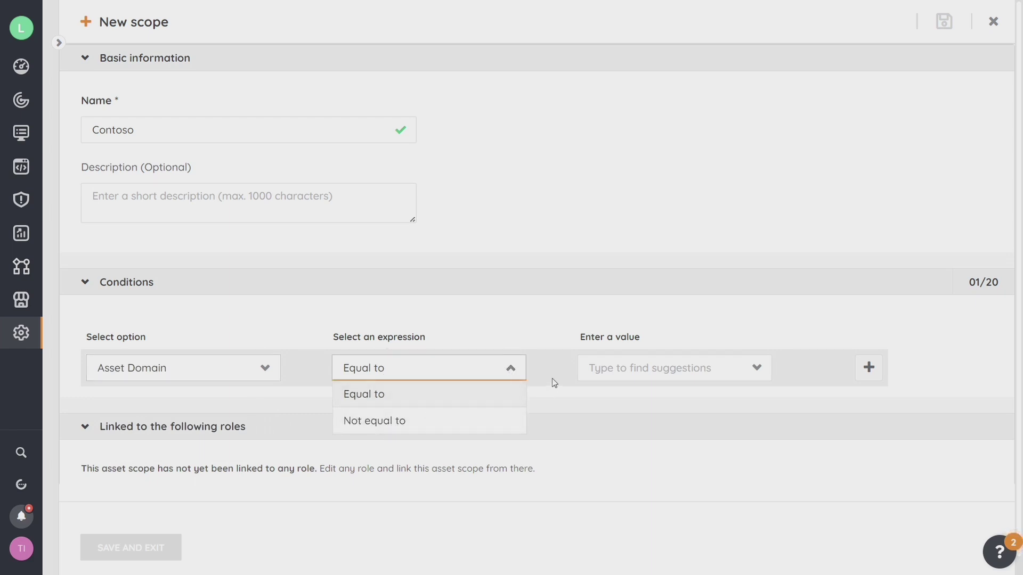
{"action": "left_click", "coordinate": [651, 371]}
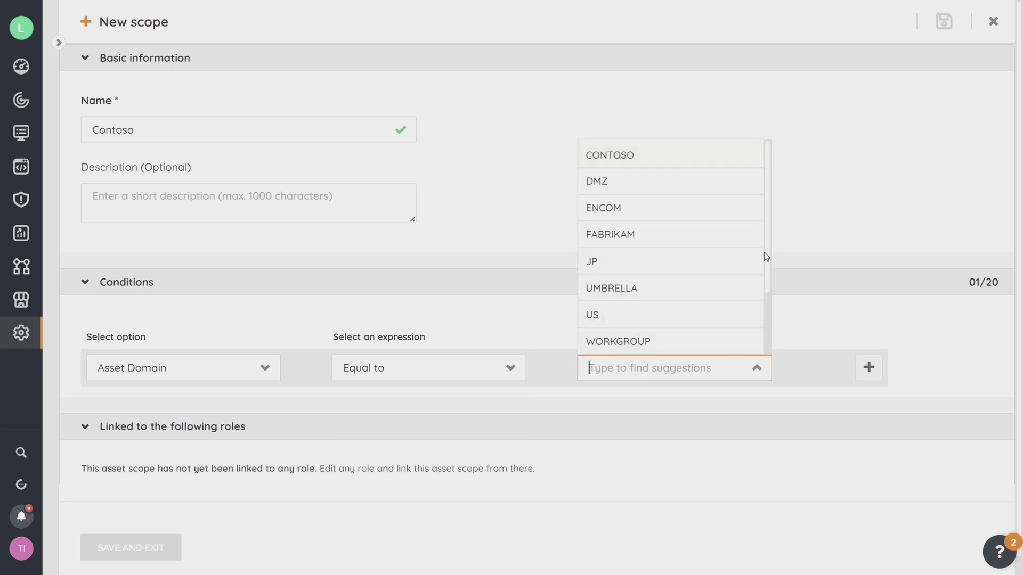
{"action": "left_click", "coordinate": [633, 161]}
{"action": "scroll", "coordinate": [187, 445], "scroll_direction": "down", "scroll_amount": 1}
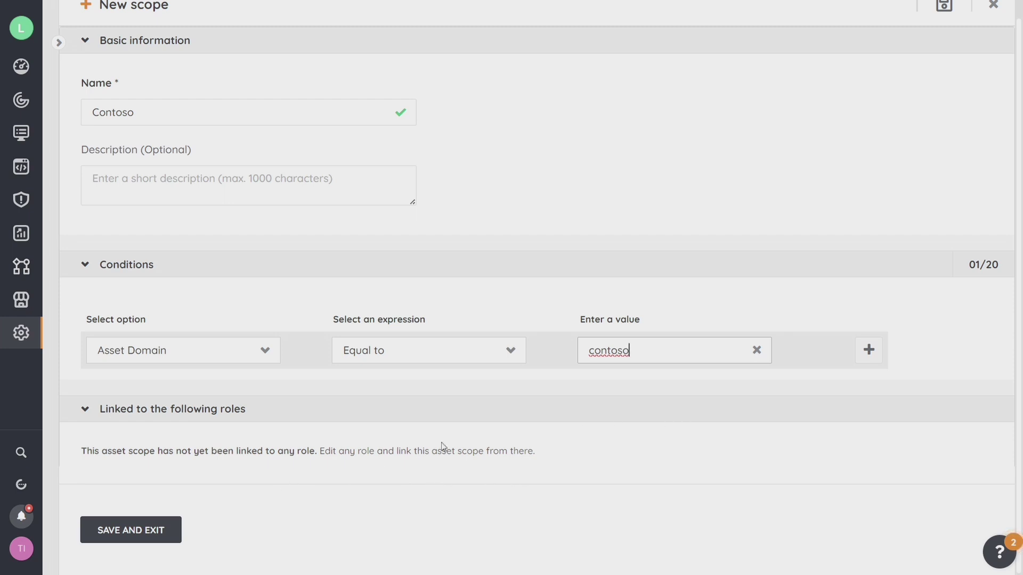
Save and exit the Contoso scope, then return to the main configuration list
{"action": "left_click", "coordinate": [137, 529]}
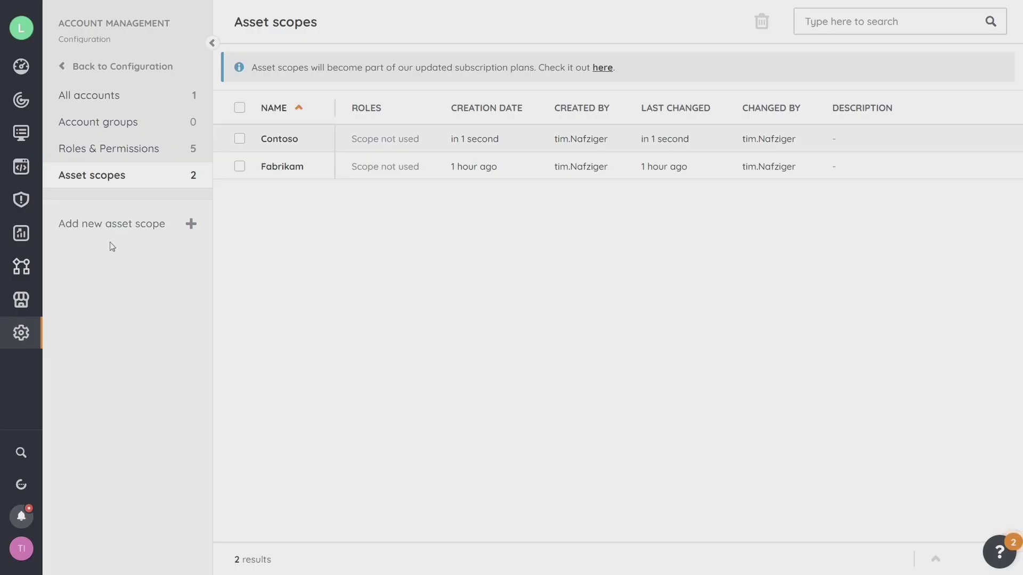
{"action": "left_click", "coordinate": [112, 68]}
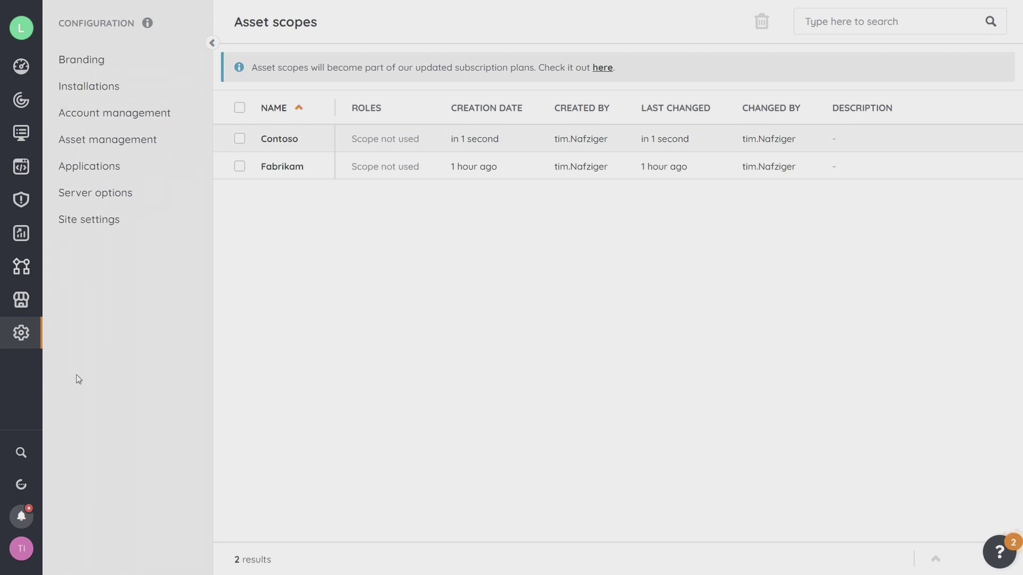
Reopen Account management and show All accounts to reach the account groups area
{"action": "left_click", "coordinate": [25, 341]}
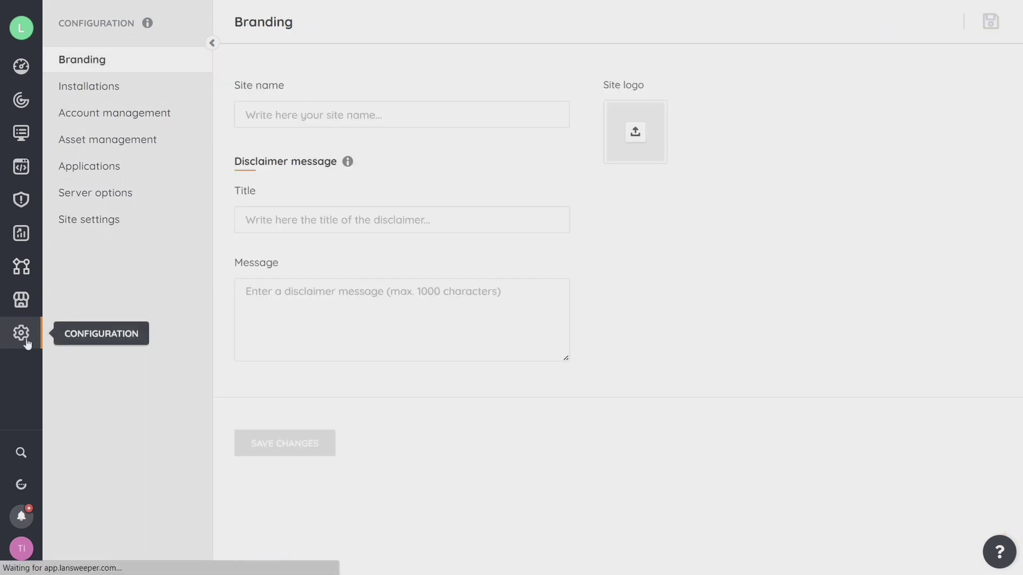
{"action": "left_click", "coordinate": [87, 114]}
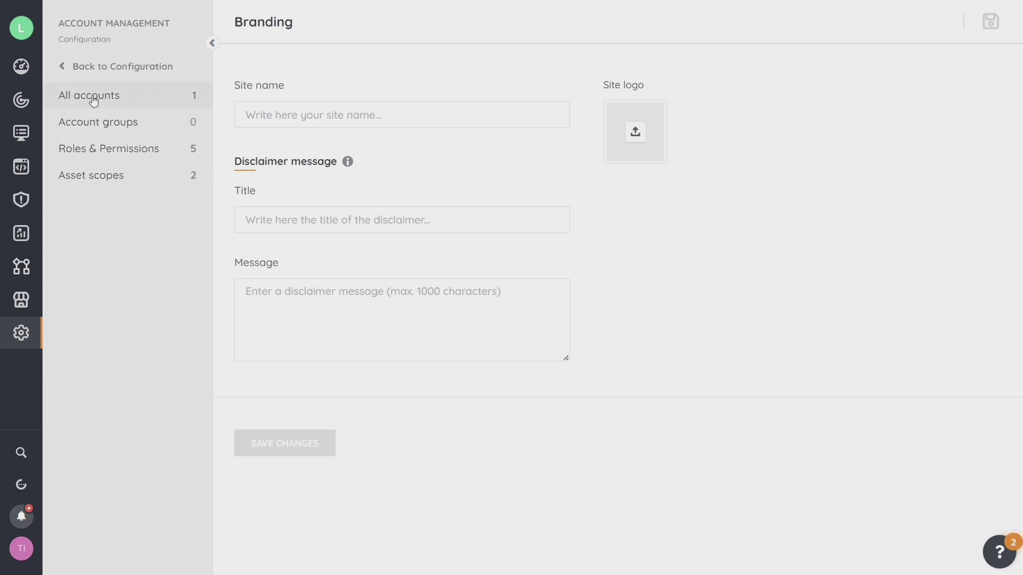
{"action": "left_click", "coordinate": [89, 98]}
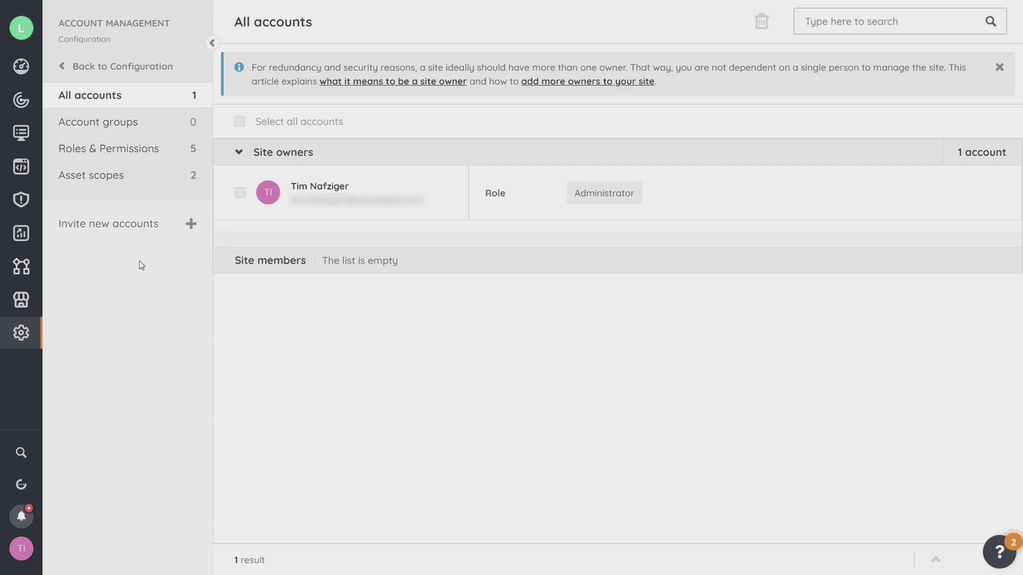
{"action": "left_click", "coordinate": [103, 127]}
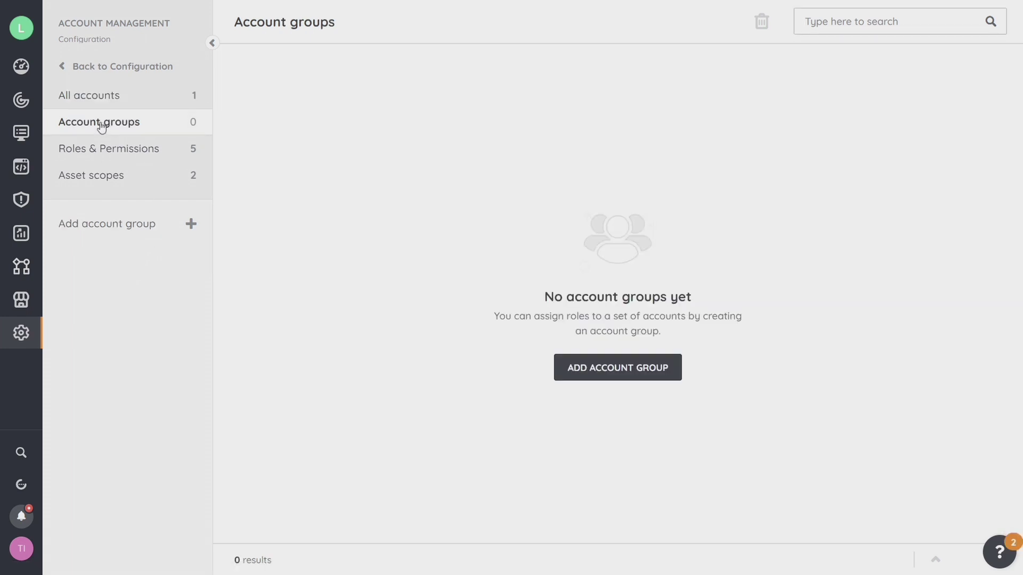
{"action": "left_click", "coordinate": [633, 377]}
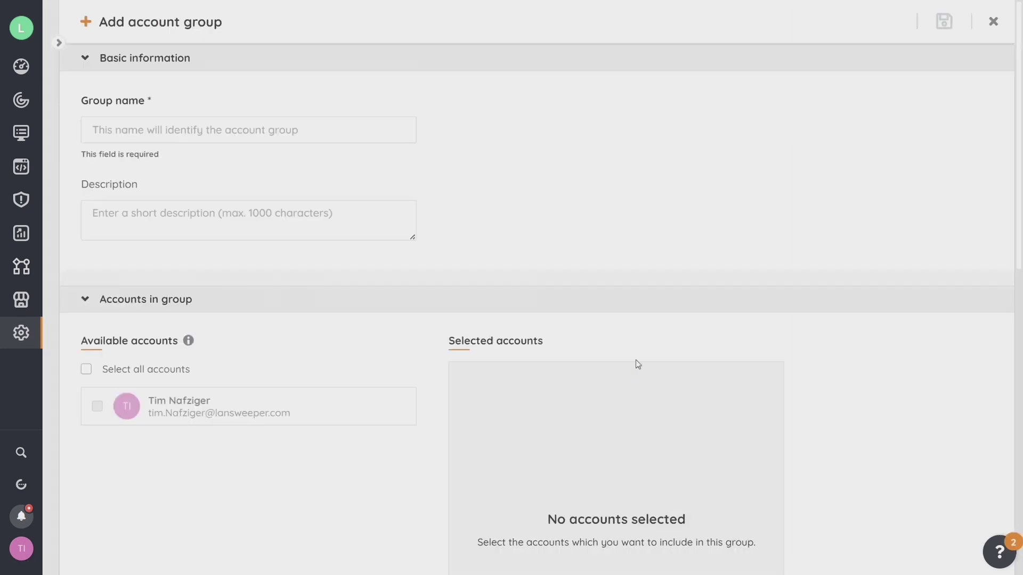
{"action": "left_click", "coordinate": [312, 131]}
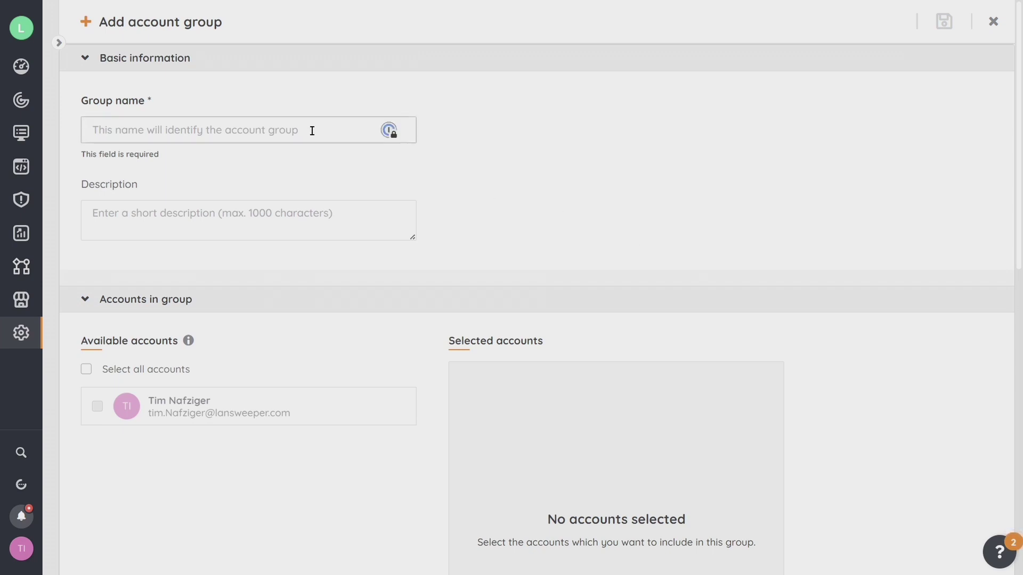
{"action": "type", "text": "Servers"}
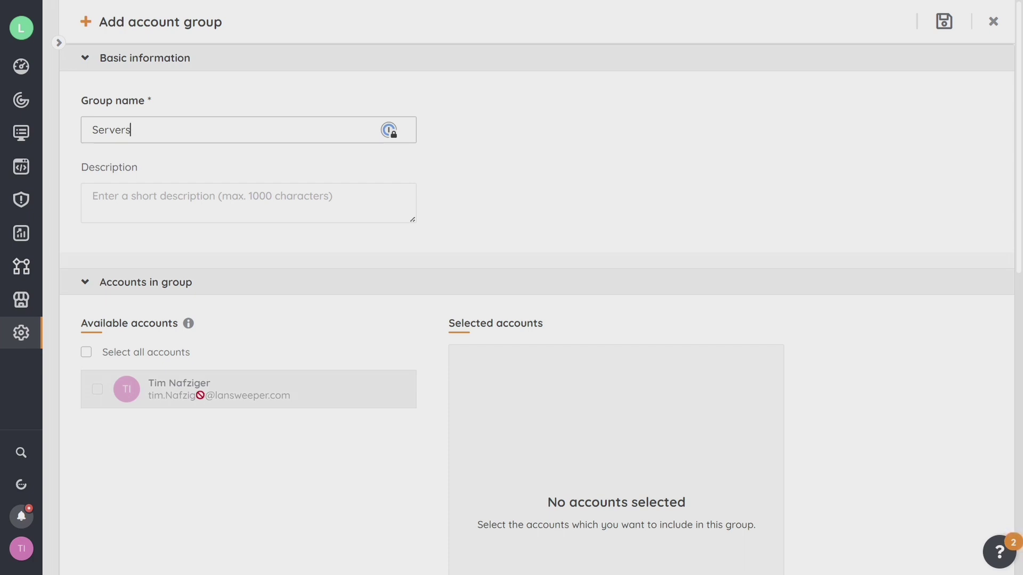
{"action": "left_click", "coordinate": [996, 25]}
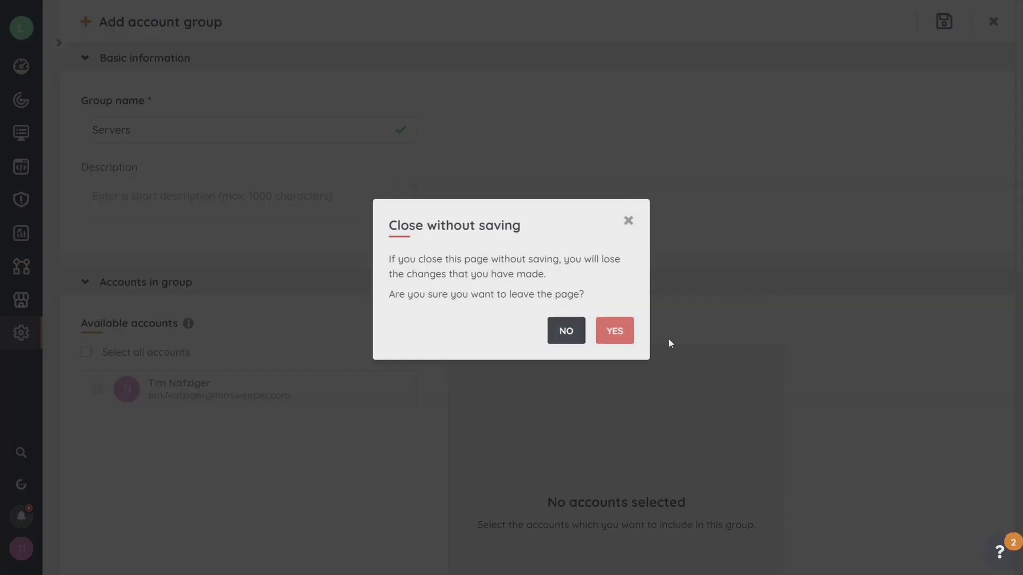
{"action": "left_click", "coordinate": [614, 329]}
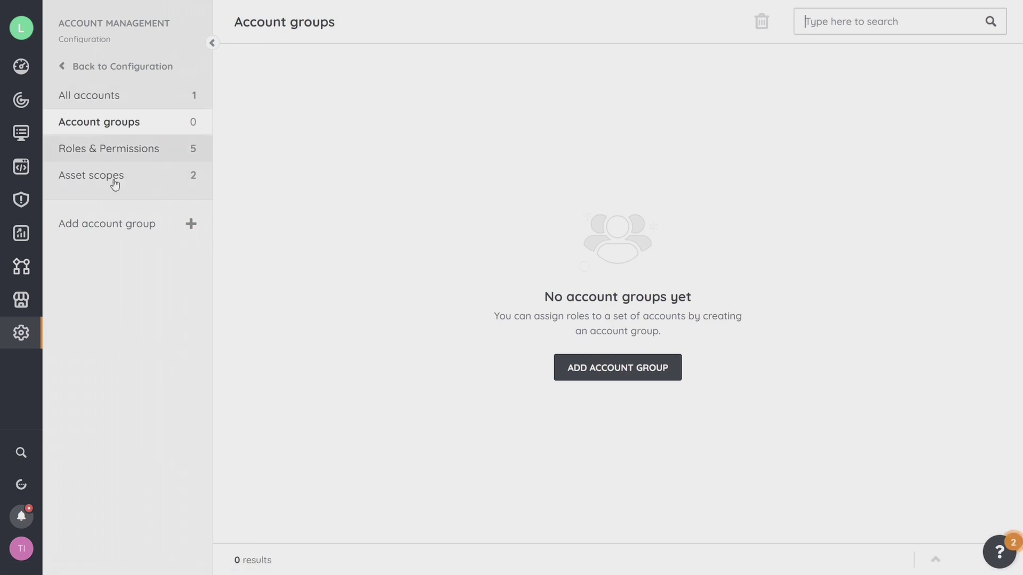
{"action": "left_click", "coordinate": [98, 100]}
{"action": "left_click", "coordinate": [115, 225]}
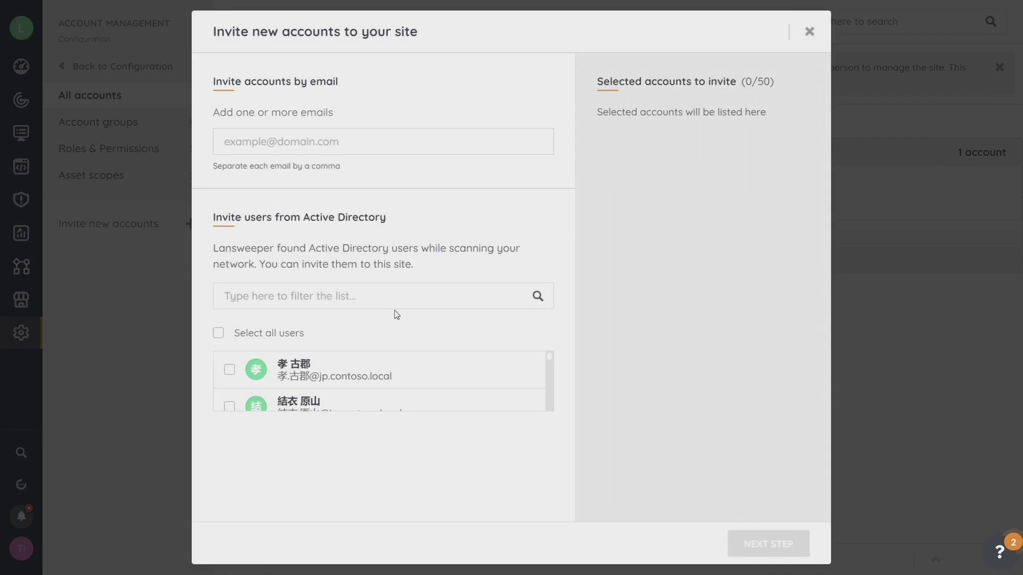
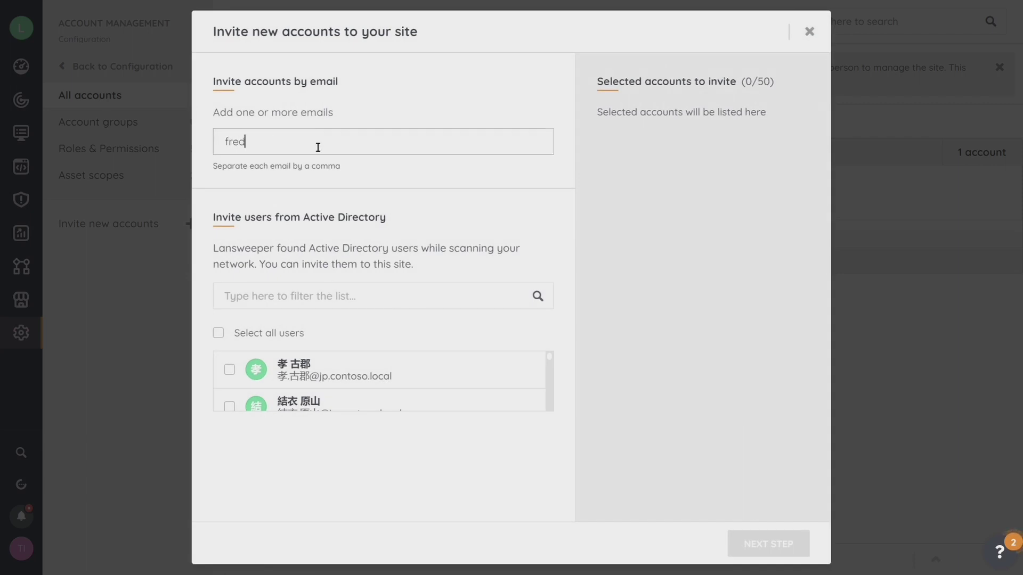
{"action": "key", "text": "Return"}
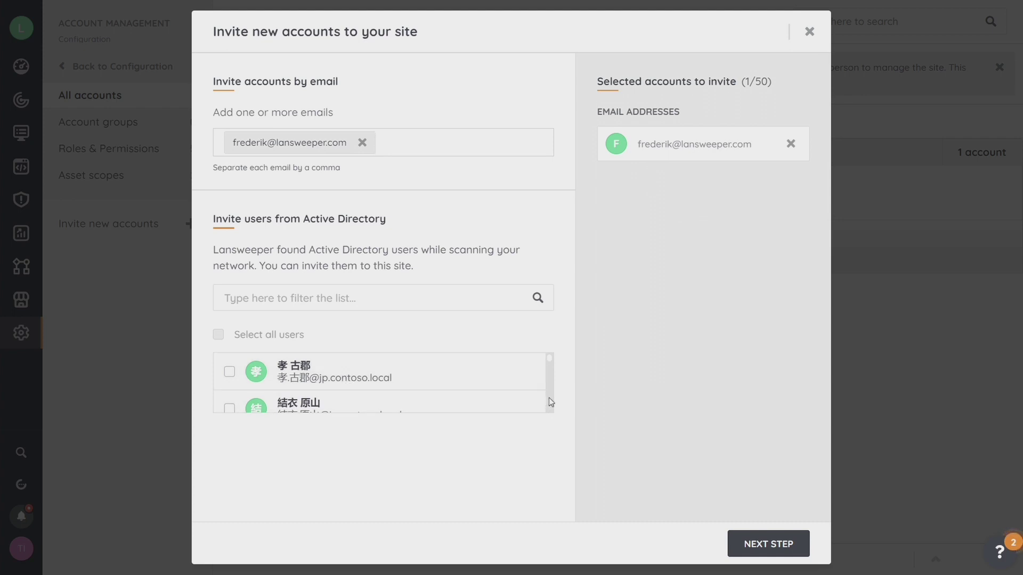
{"action": "scroll", "coordinate": [549, 392], "scroll_direction": "down", "scroll_amount": 2}
{"action": "scroll", "coordinate": [549, 393], "scroll_direction": "down", "scroll_amount": 2}
{"action": "scroll", "coordinate": [549, 392], "scroll_direction": "down", "scroll_amount": 2}
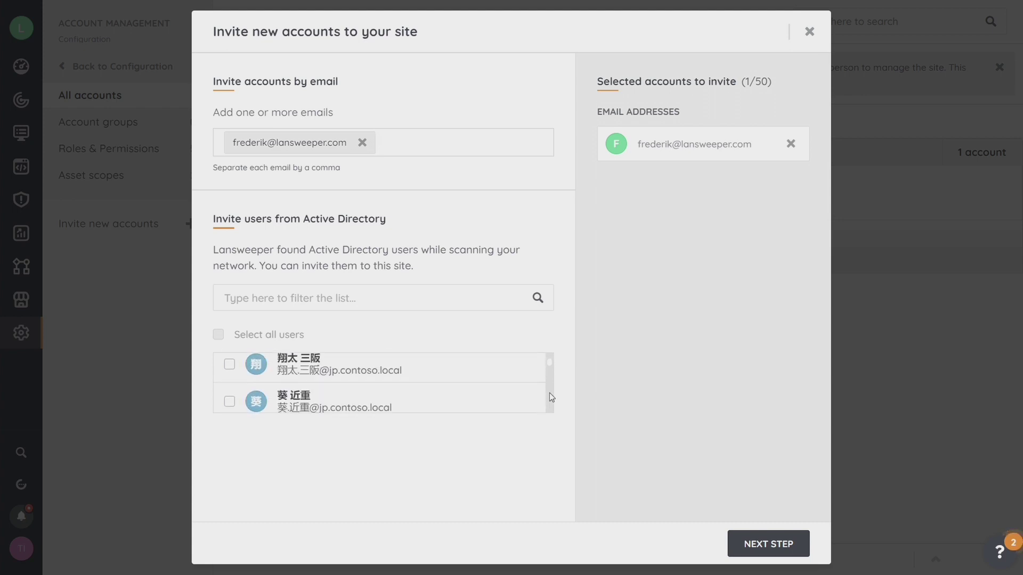
Add an Active Directory user to the invitees, then remove it again
{"action": "left_click", "coordinate": [230, 365]}
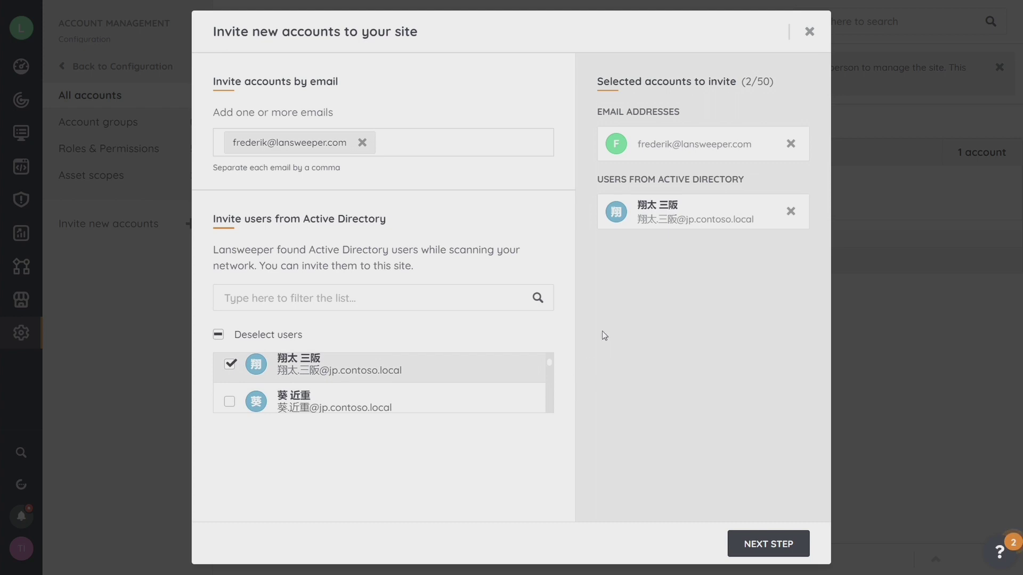
{"action": "left_click", "coordinate": [791, 212]}
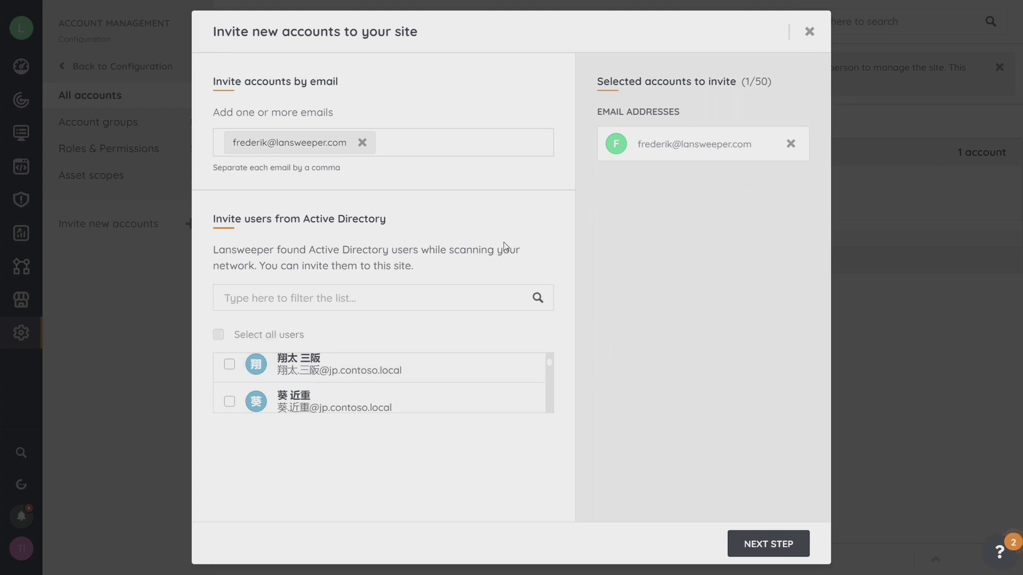
Leave account groups empty, assign the Manage Assets role, and send the invitation
{"action": "left_click", "coordinate": [775, 541]}
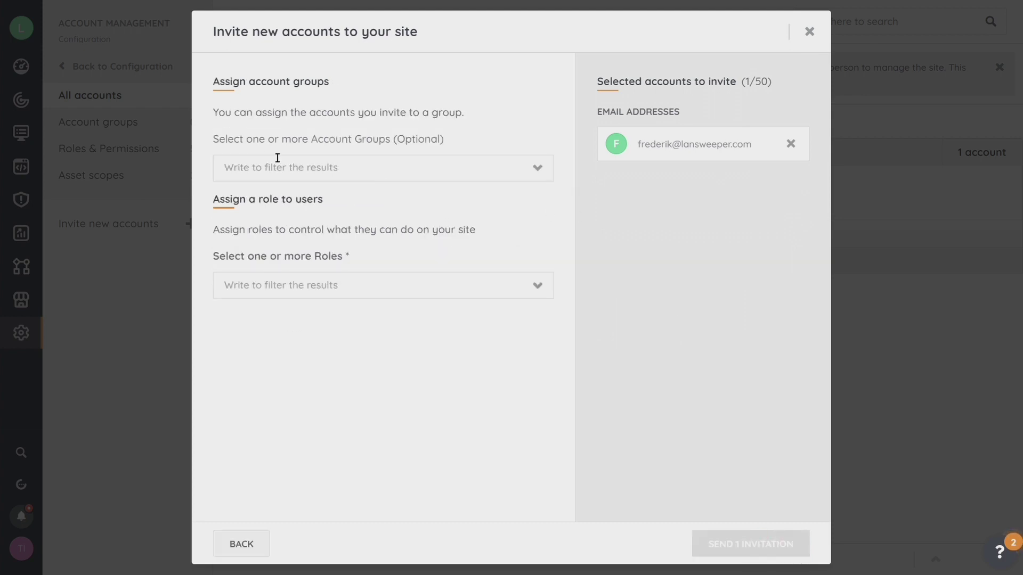
{"action": "left_click", "coordinate": [539, 170]}
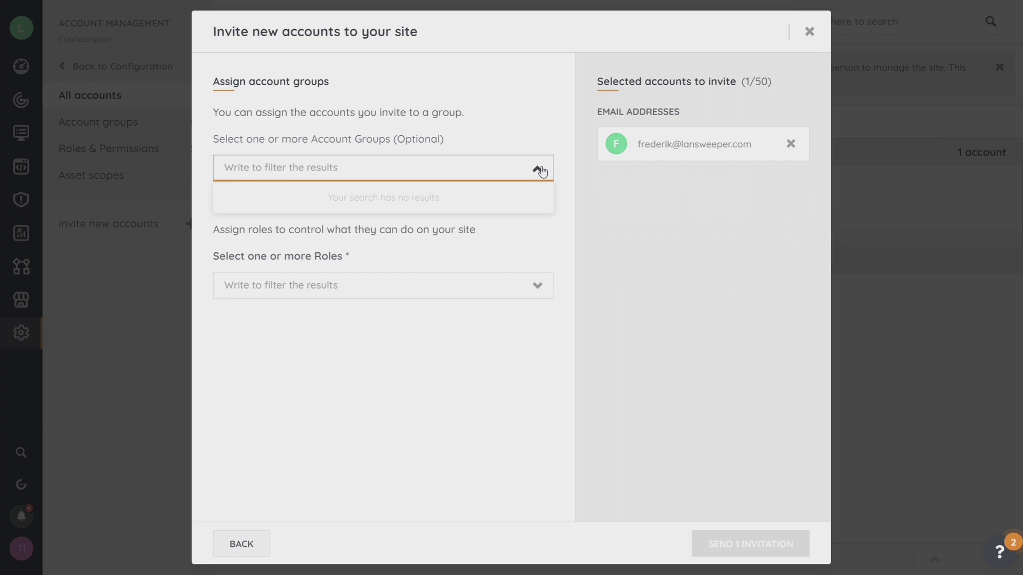
{"action": "left_click", "coordinate": [560, 167]}
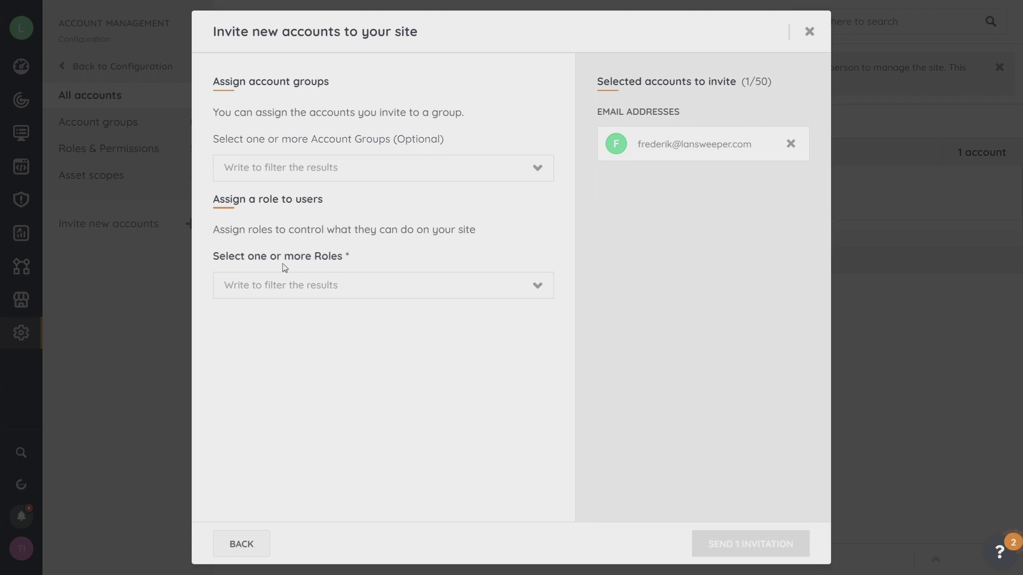
{"action": "left_click", "coordinate": [358, 292]}
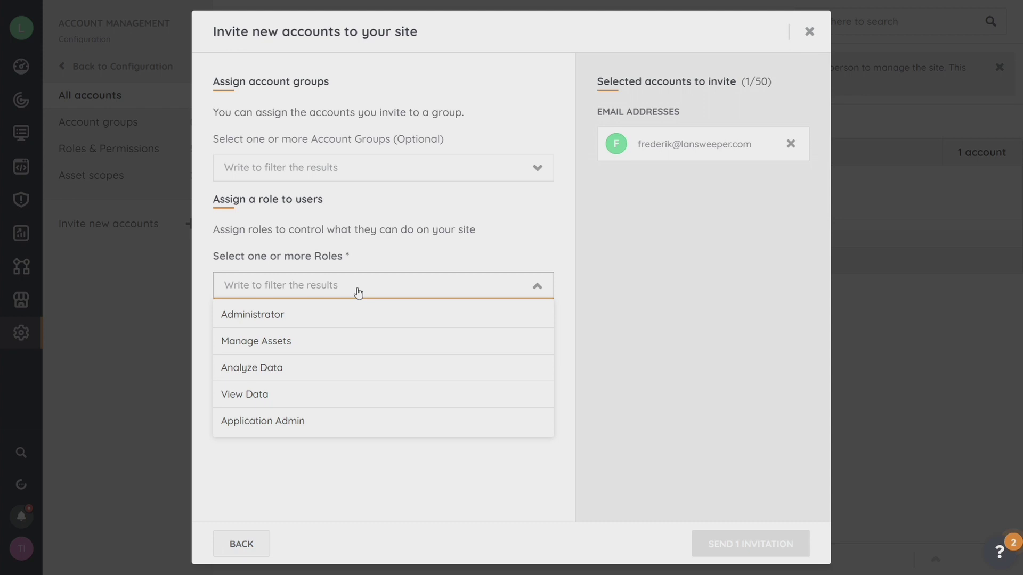
{"action": "left_click", "coordinate": [281, 340]}
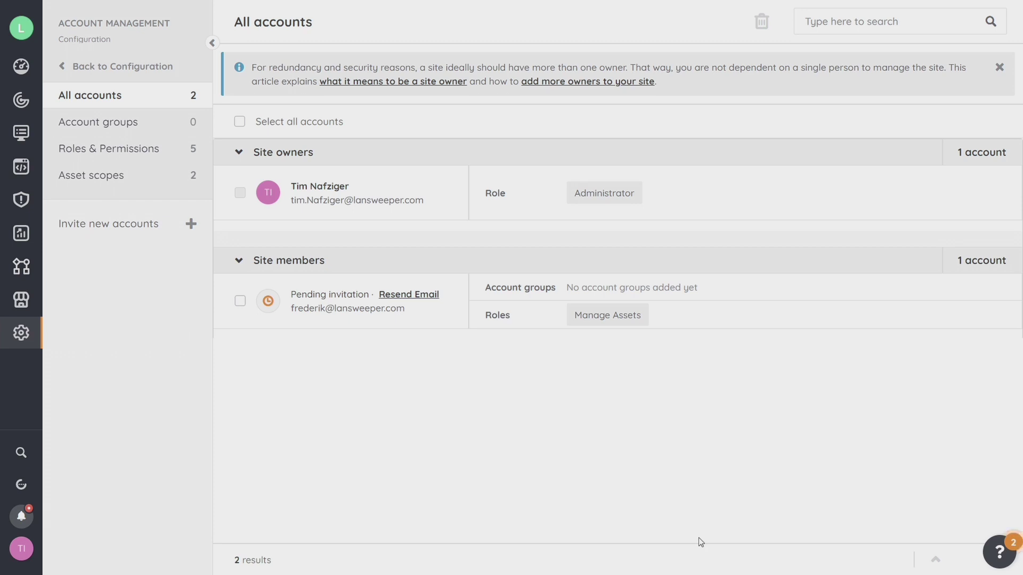
Create account group Servers with the invited account and the Manage Assets role, and save it
{"action": "left_click", "coordinate": [125, 130]}
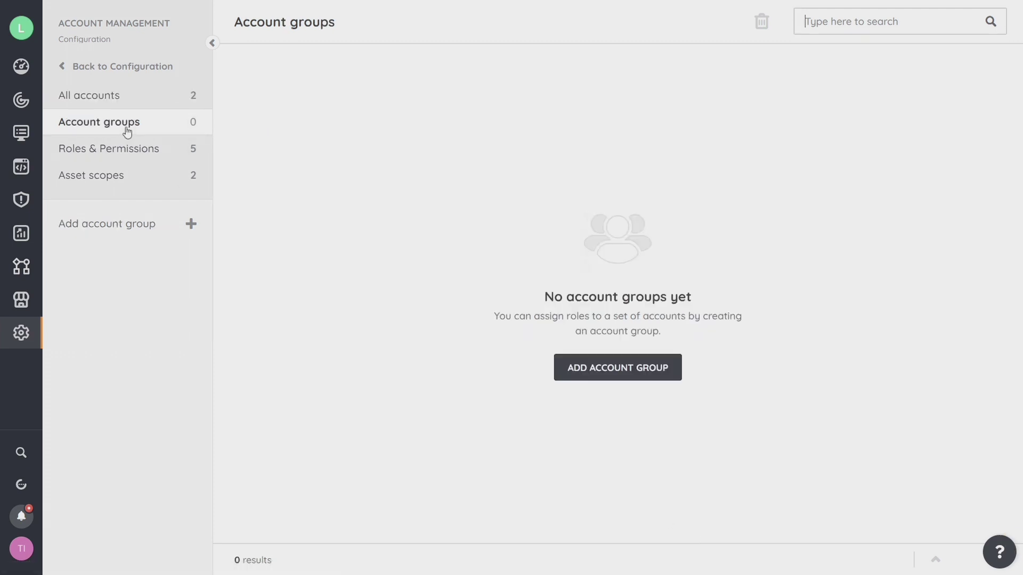
{"action": "left_click", "coordinate": [601, 375]}
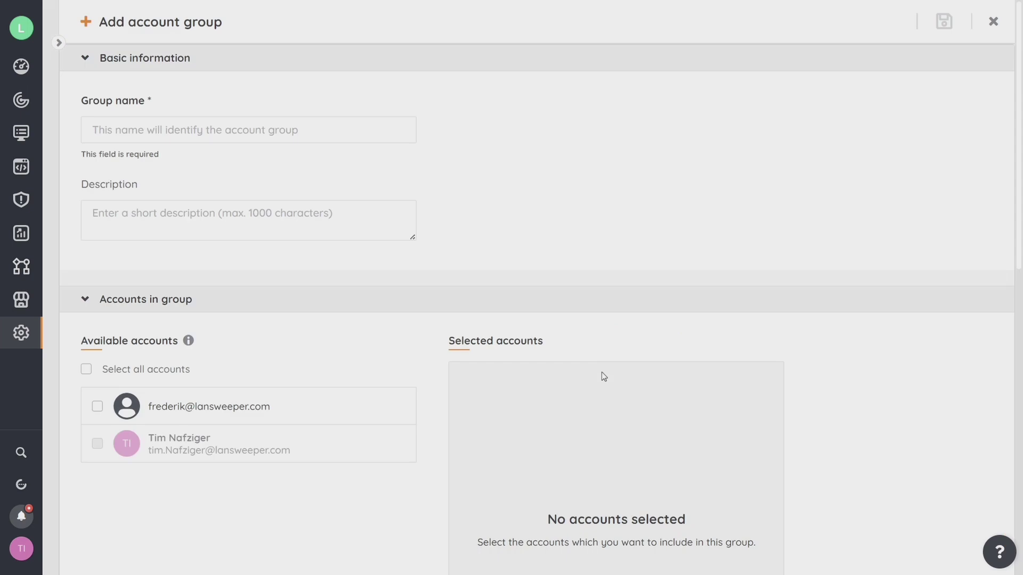
{"action": "left_click", "coordinate": [243, 131]}
{"action": "type", "text": "Ser"}
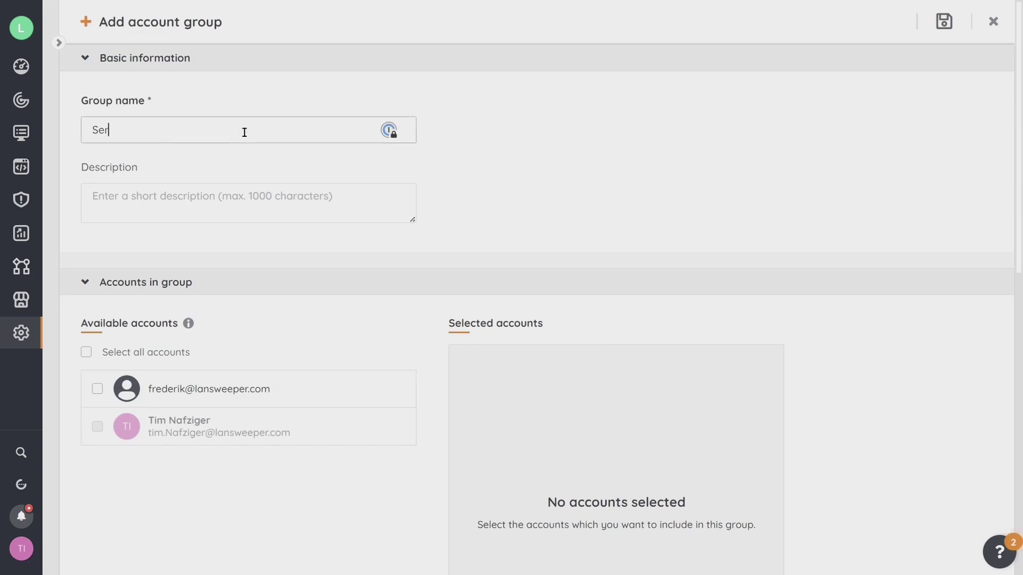
{"action": "type", "text": "vers"}
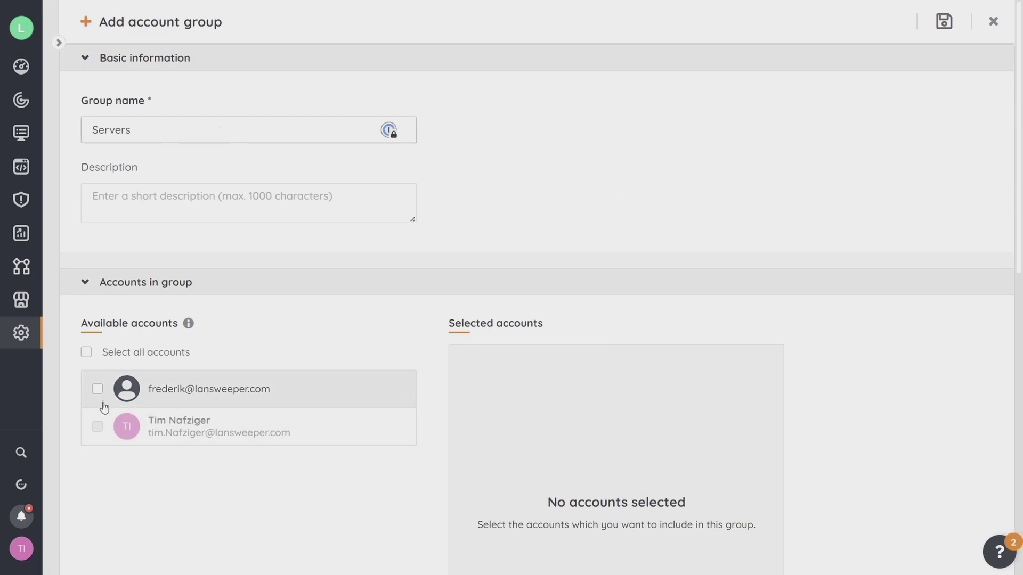
{"action": "left_click", "coordinate": [97, 388]}
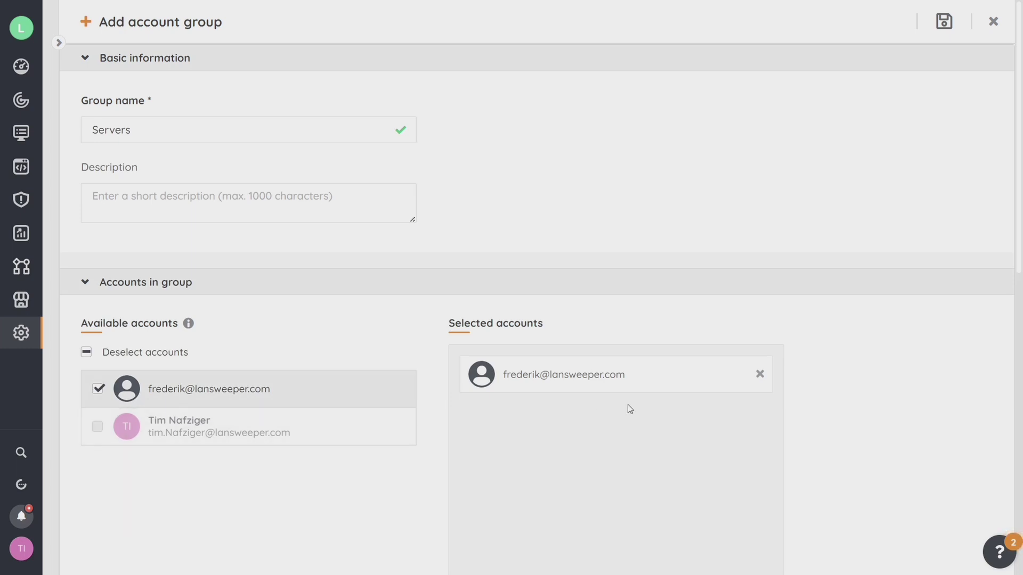
{"action": "scroll", "coordinate": [627, 404], "scroll_direction": "down", "scroll_amount": 2}
{"action": "scroll", "coordinate": [640, 410], "scroll_direction": "down", "scroll_amount": 1}
{"action": "scroll", "coordinate": [566, 386], "scroll_direction": "down", "scroll_amount": 1}
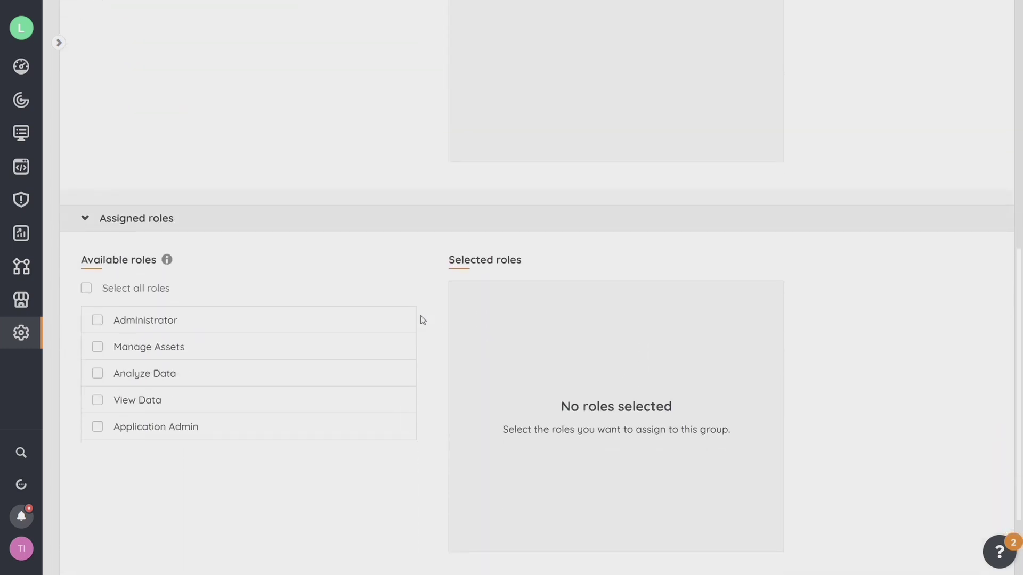
{"action": "scroll", "coordinate": [420, 320], "scroll_direction": "up", "scroll_amount": 2}
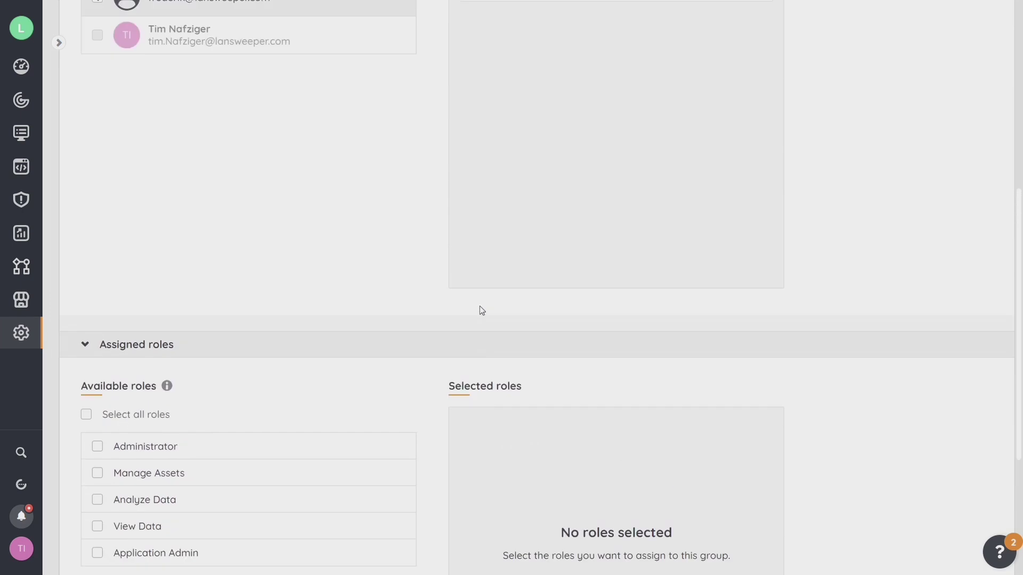
{"action": "scroll", "coordinate": [480, 308], "scroll_direction": "up", "scroll_amount": 2}
{"action": "scroll", "coordinate": [336, 303], "scroll_direction": "down", "scroll_amount": 2}
{"action": "scroll", "coordinate": [265, 388], "scroll_direction": "down", "scroll_amount": 1}
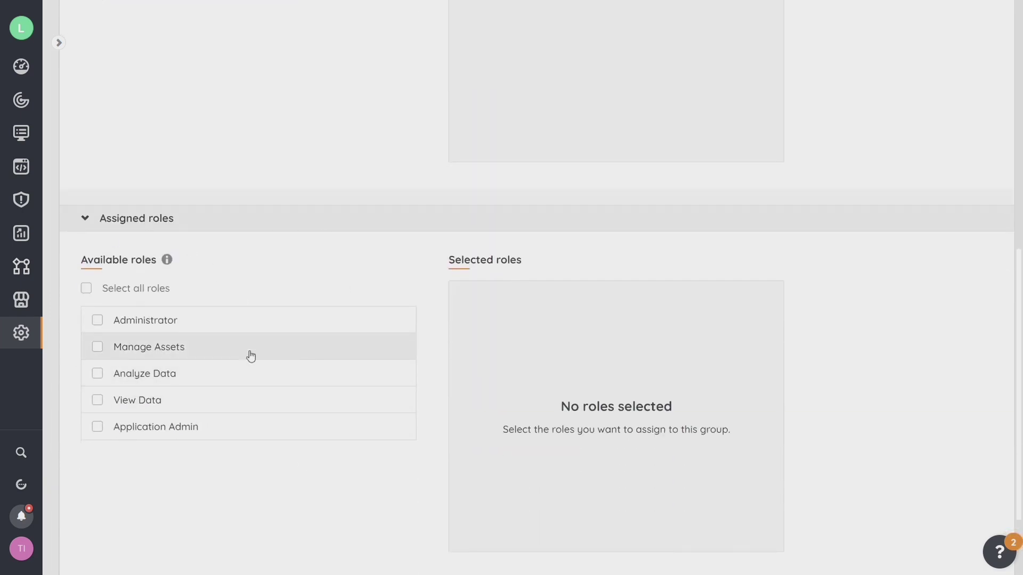
{"action": "left_click", "coordinate": [99, 349]}
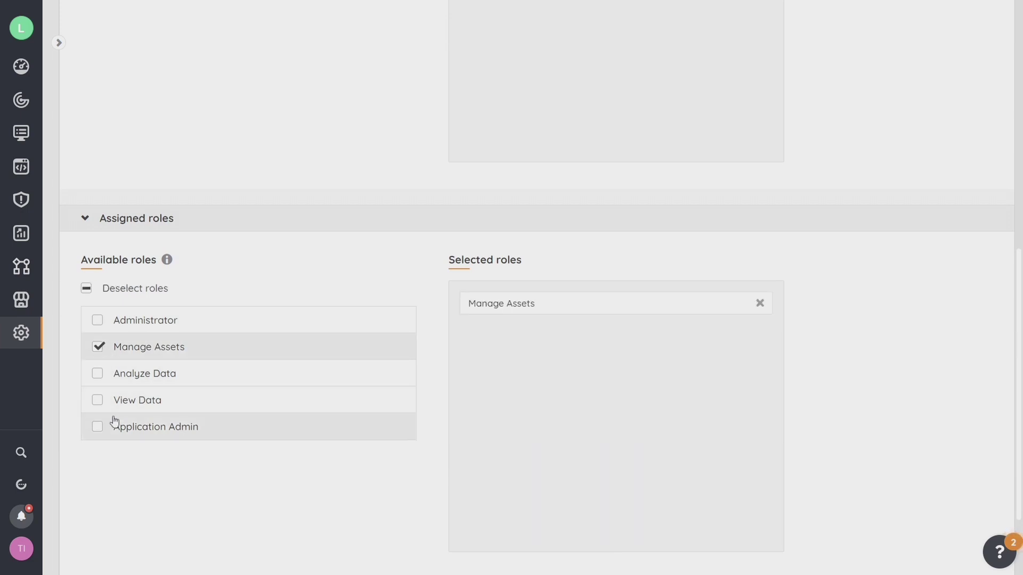
{"action": "scroll", "coordinate": [896, 453], "scroll_direction": "down", "scroll_amount": 2}
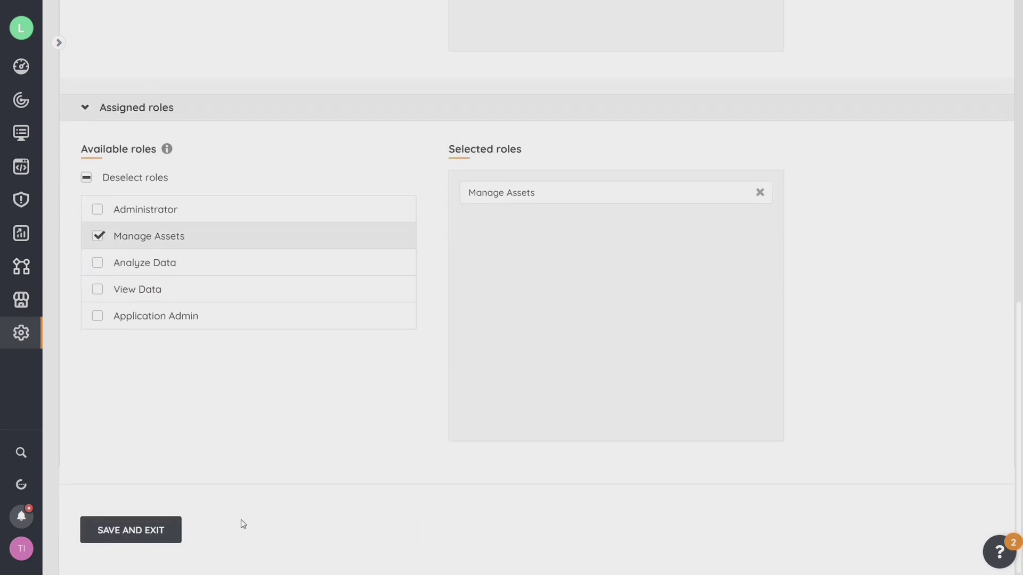
{"action": "left_click", "coordinate": [144, 534]}
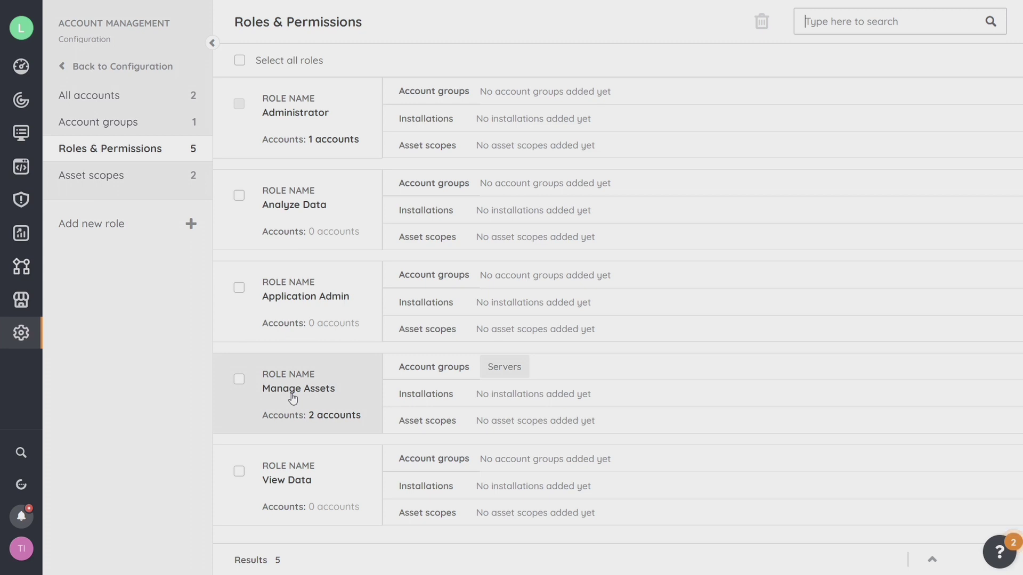
Open the Manage Assets role editor and browse its Configuration and Inventory permissions
{"action": "left_click", "coordinate": [238, 381]}
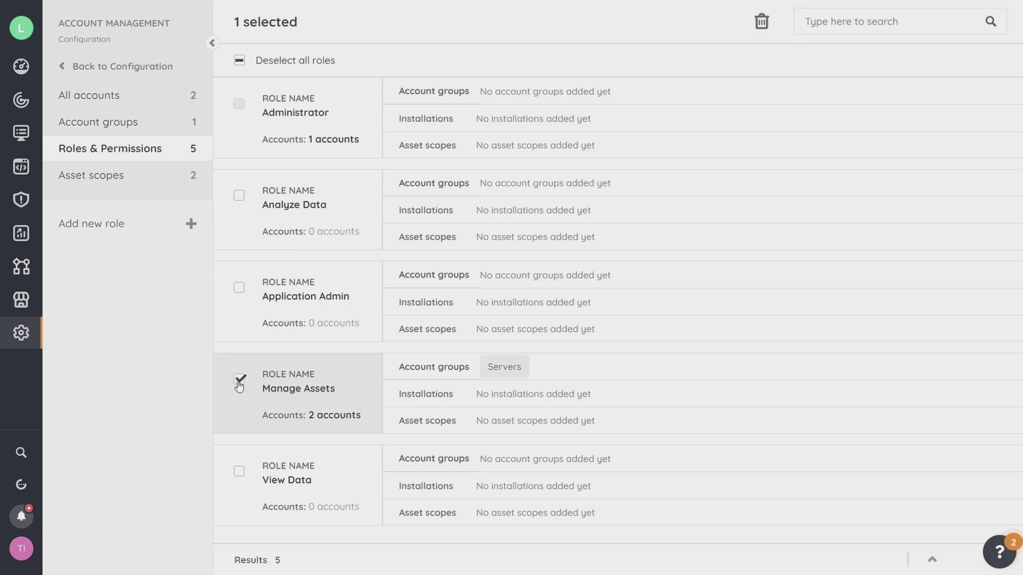
{"action": "left_click", "coordinate": [308, 392]}
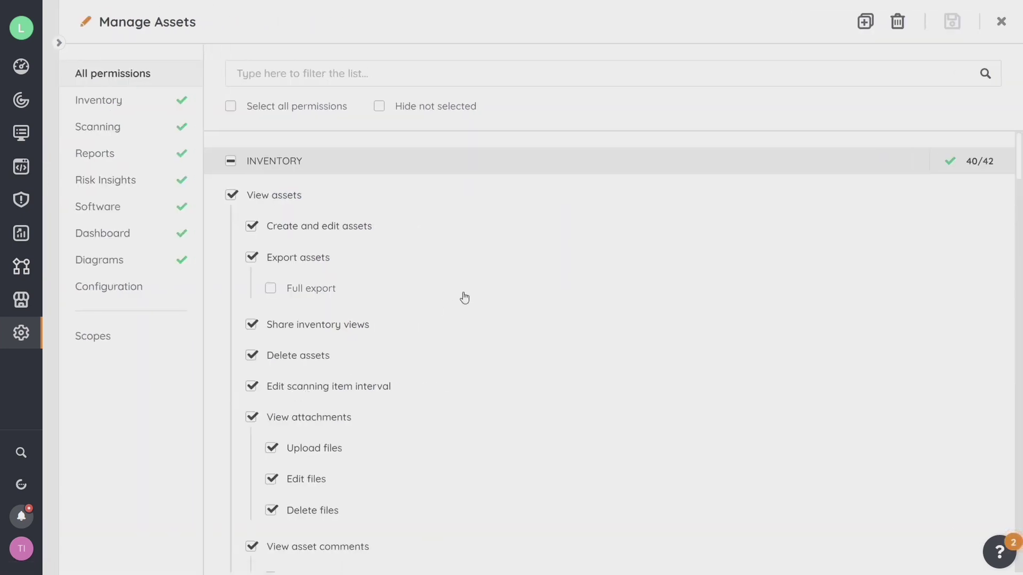
{"action": "scroll", "coordinate": [460, 302], "scroll_direction": "down", "scroll_amount": 1}
{"action": "scroll", "coordinate": [464, 304], "scroll_direction": "up", "scroll_amount": 1}
{"action": "left_click", "coordinate": [120, 302]}
{"action": "scroll", "coordinate": [363, 285], "scroll_direction": "down", "scroll_amount": 1}
{"action": "scroll", "coordinate": [360, 288], "scroll_direction": "down", "scroll_amount": 3}
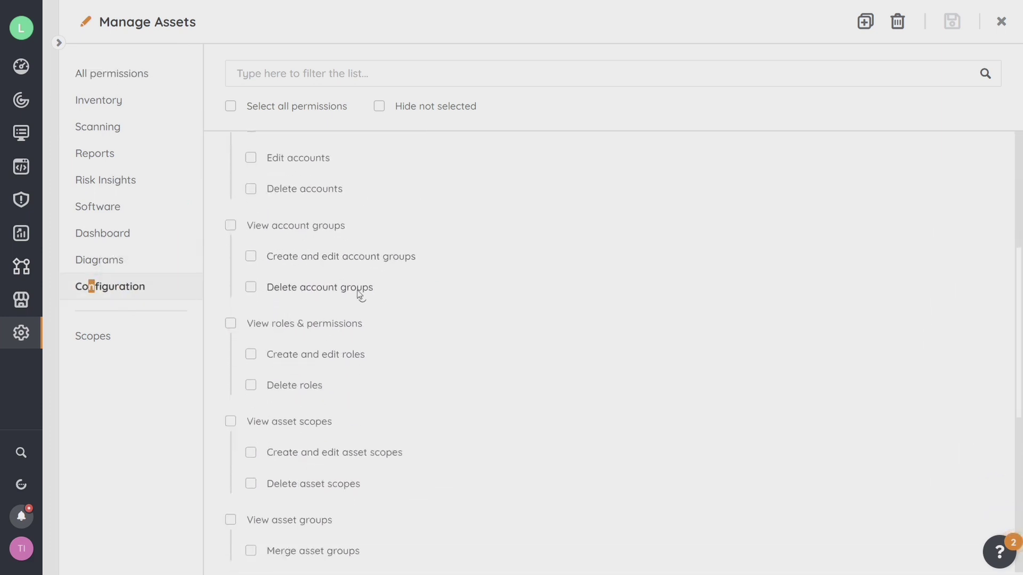
{"action": "scroll", "coordinate": [353, 319], "scroll_direction": "down", "scroll_amount": 4}
{"action": "scroll", "coordinate": [349, 323], "scroll_direction": "up", "scroll_amount": 5}
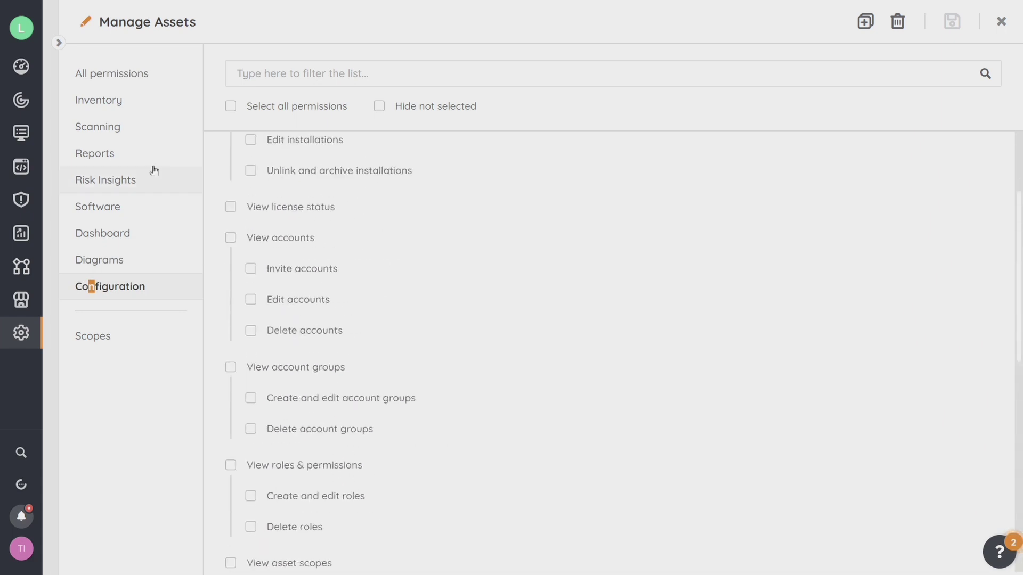
{"action": "left_click", "coordinate": [102, 104]}
{"action": "scroll", "coordinate": [358, 246], "scroll_direction": "up", "scroll_amount": 1}
{"action": "scroll", "coordinate": [354, 246], "scroll_direction": "up", "scroll_amount": 1}
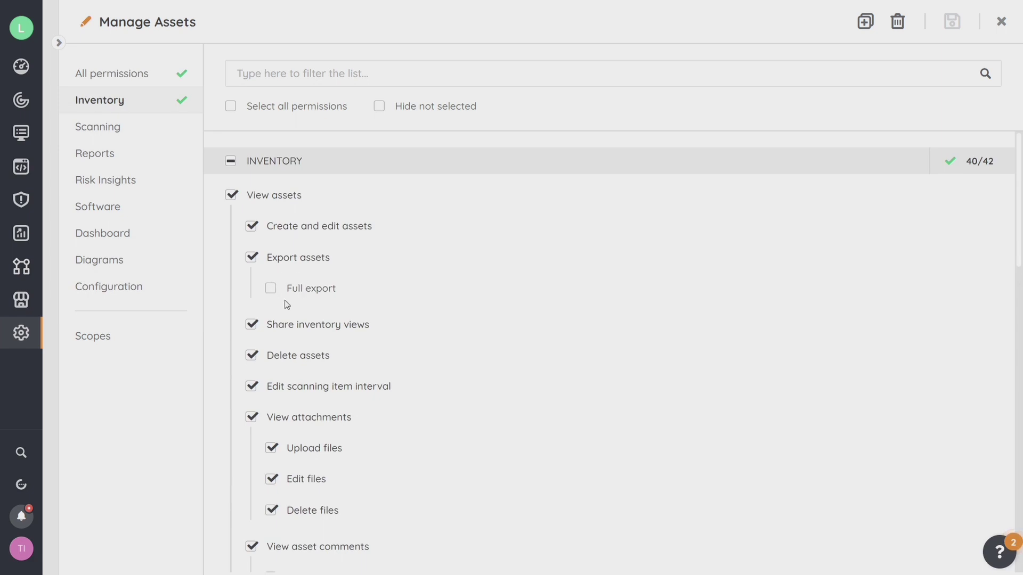
{"action": "scroll", "coordinate": [388, 328], "scroll_direction": "down", "scroll_amount": 2}
{"action": "scroll", "coordinate": [385, 329], "scroll_direction": "down", "scroll_amount": 2}
{"action": "scroll", "coordinate": [383, 336], "scroll_direction": "down", "scroll_amount": 3}
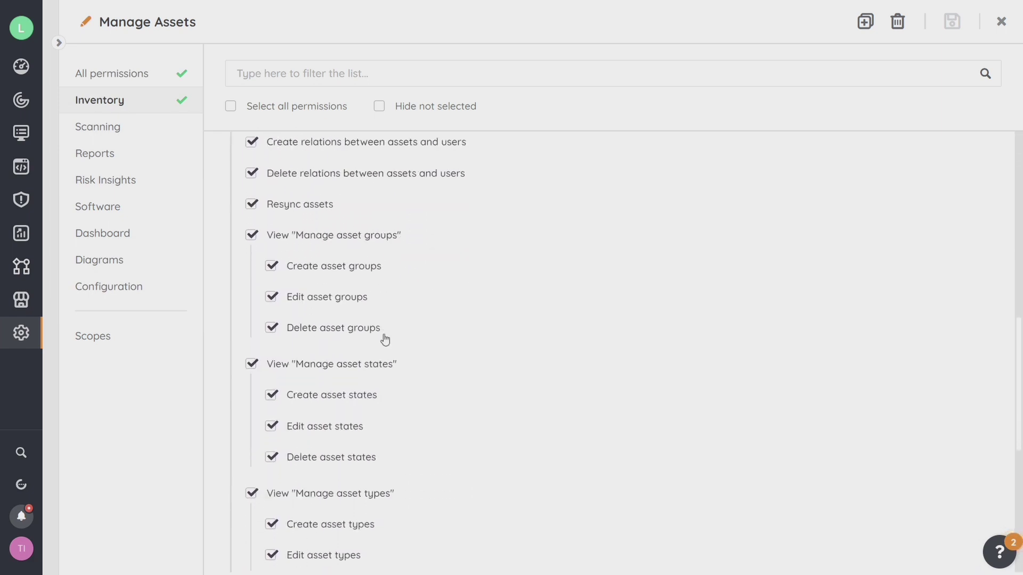
{"action": "scroll", "coordinate": [384, 340], "scroll_direction": "down", "scroll_amount": 3}
{"action": "scroll", "coordinate": [382, 335], "scroll_direction": "down", "scroll_amount": 2}
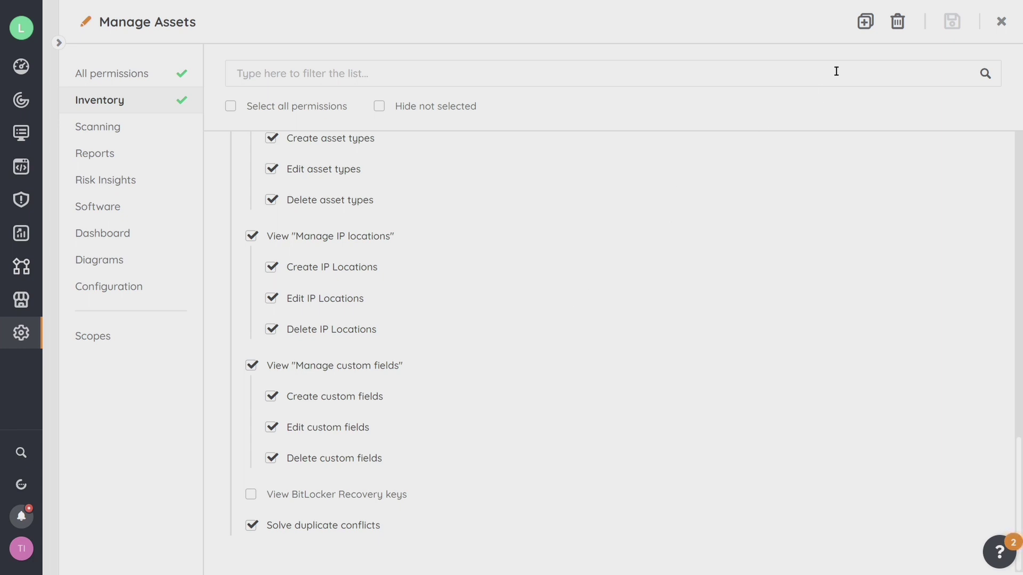
Duplicate the Manage Assets role and retitle the copy 'Manage Assets · Tim'
{"action": "left_click", "coordinate": [865, 23]}
{"action": "left_click", "coordinate": [246, 24]}
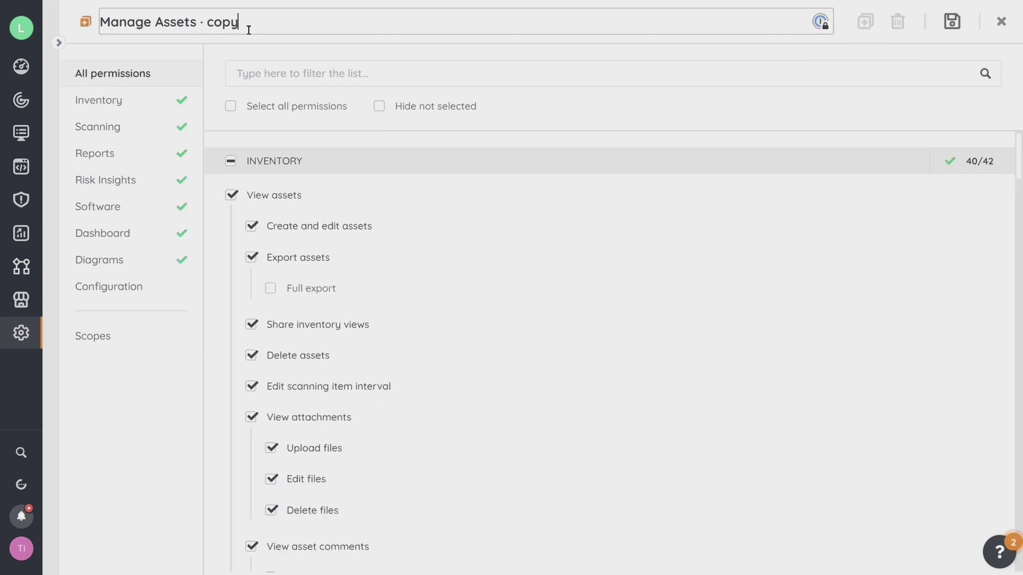
{"action": "left_click_drag", "start_coordinate": [240, 22], "coordinate": [215, 22]}
{"action": "type", "text": "Tim"}
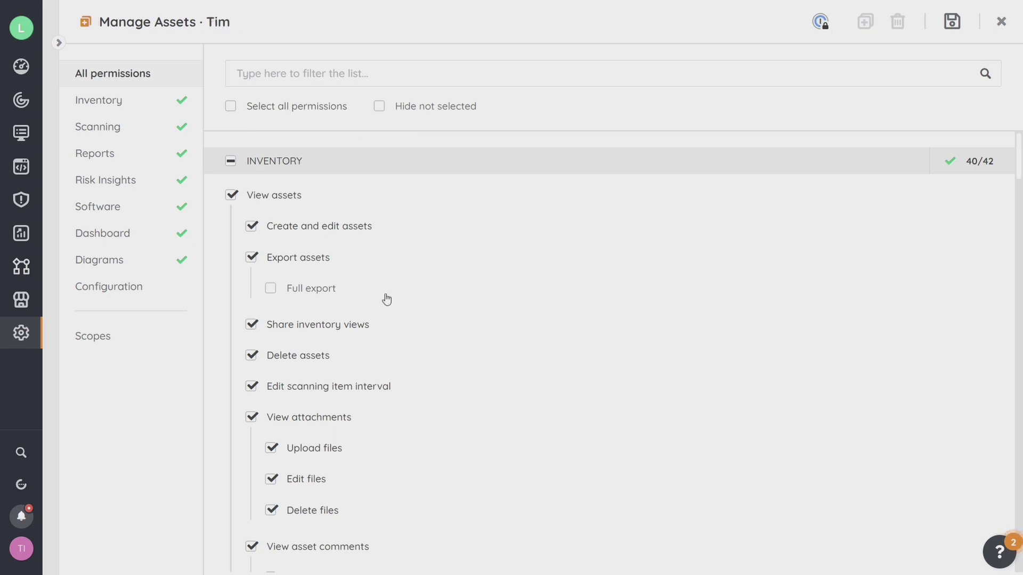
{"action": "scroll", "coordinate": [387, 300], "scroll_direction": "down", "scroll_amount": 3}
{"action": "scroll", "coordinate": [383, 328], "scroll_direction": "down", "scroll_amount": 4}
{"action": "scroll", "coordinate": [370, 355], "scroll_direction": "down", "scroll_amount": 4}
{"action": "scroll", "coordinate": [315, 406], "scroll_direction": "down", "scroll_amount": 2}
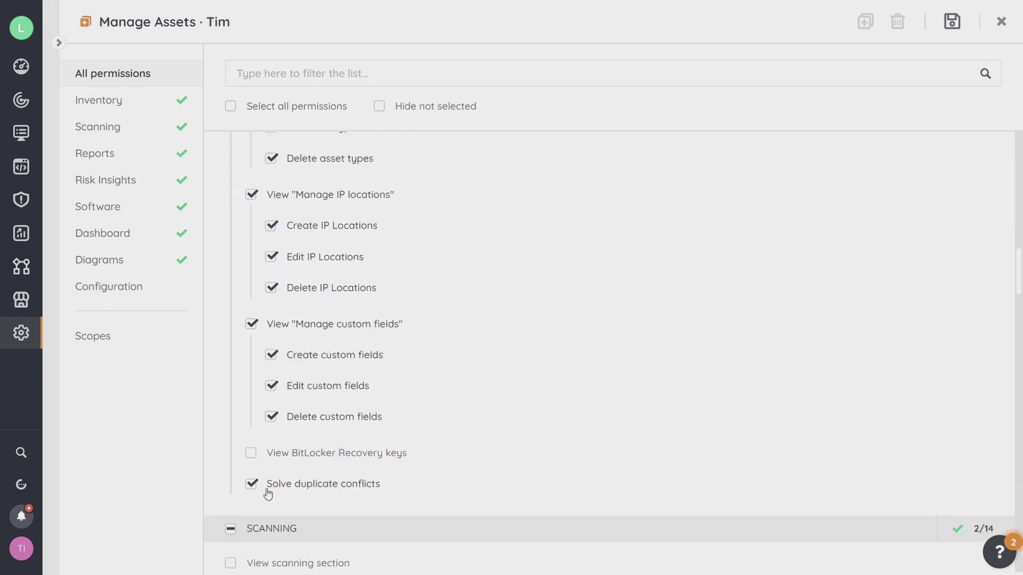
{"action": "scroll", "coordinate": [267, 488], "scroll_direction": "down", "scroll_amount": 3}
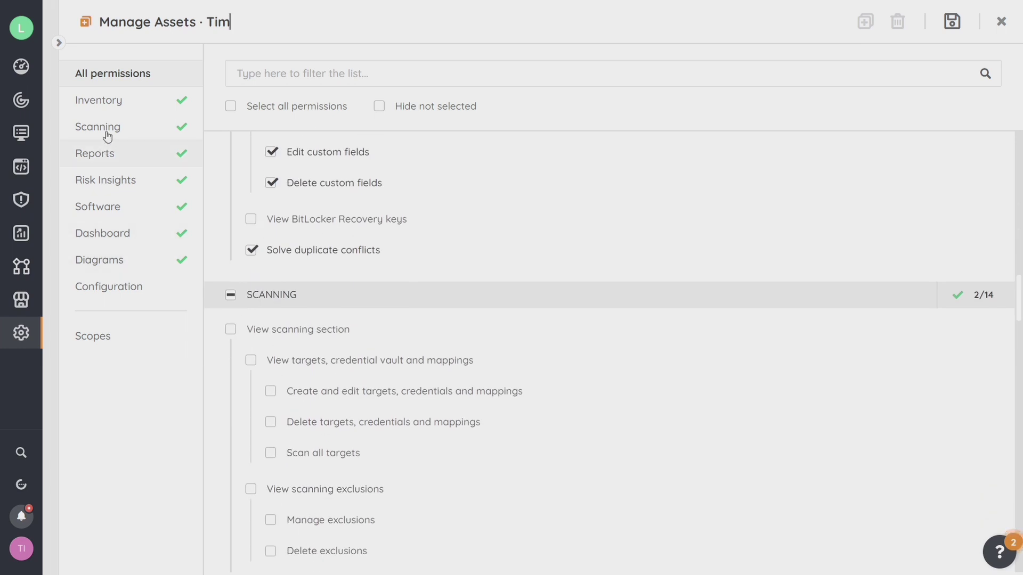
{"action": "scroll", "coordinate": [322, 380], "scroll_direction": "up", "scroll_amount": 3}
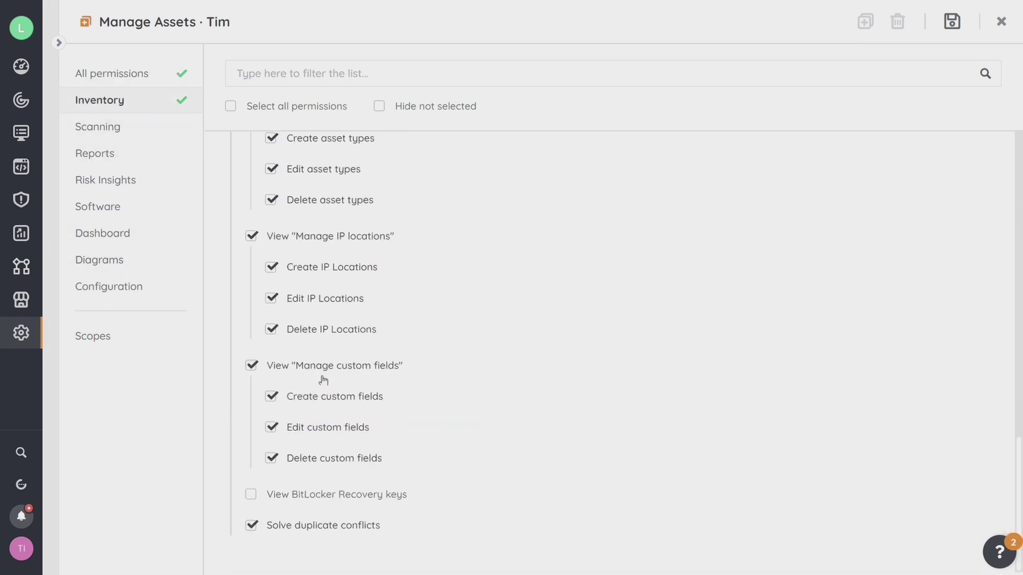
Grant View BitLocker Recovery keys plus scanning exclusions, deleting targets/credentials, and Asset Radar options
{"action": "left_click", "coordinate": [251, 497]}
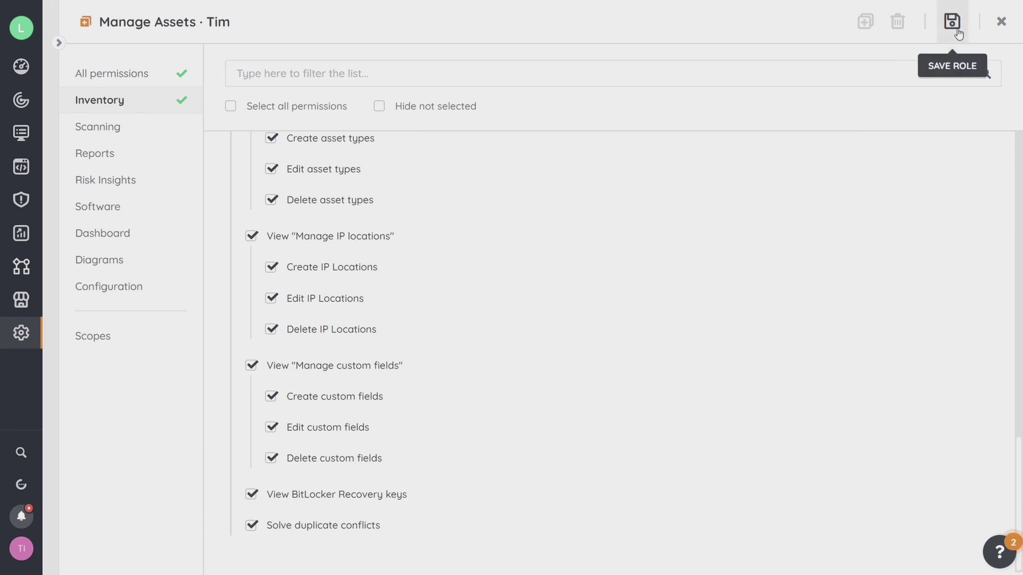
{"action": "left_click", "coordinate": [98, 126]}
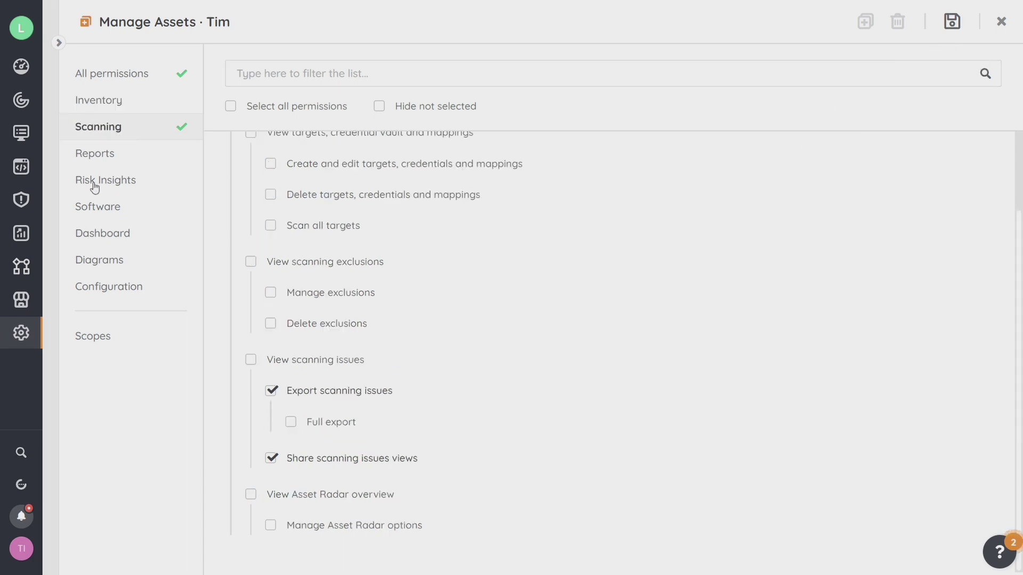
{"action": "left_click", "coordinate": [252, 262]}
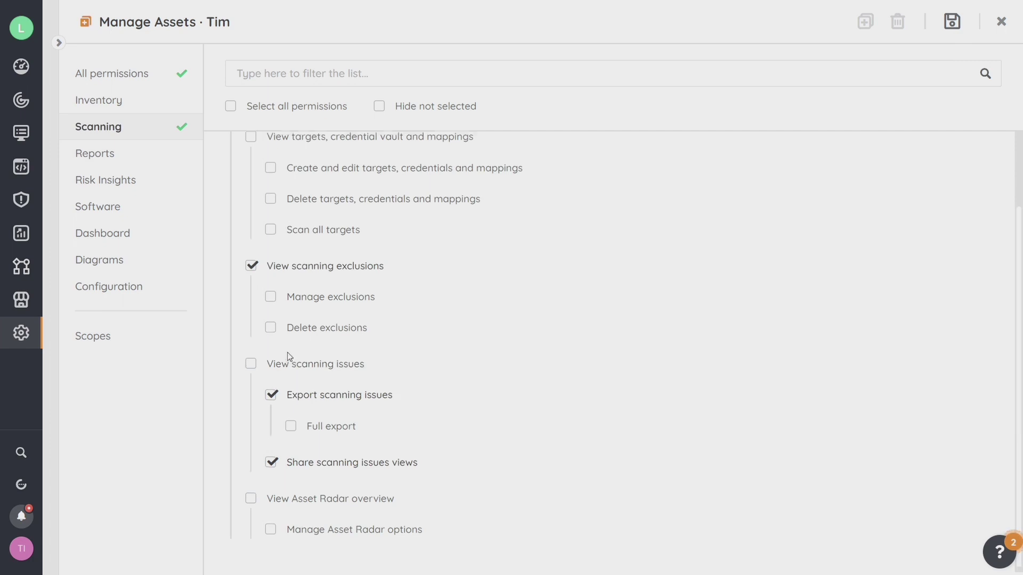
{"action": "scroll", "coordinate": [273, 325], "scroll_direction": "up", "scroll_amount": 1}
{"action": "left_click", "coordinate": [272, 289]}
{"action": "scroll", "coordinate": [270, 352], "scroll_direction": "down", "scroll_amount": 1}
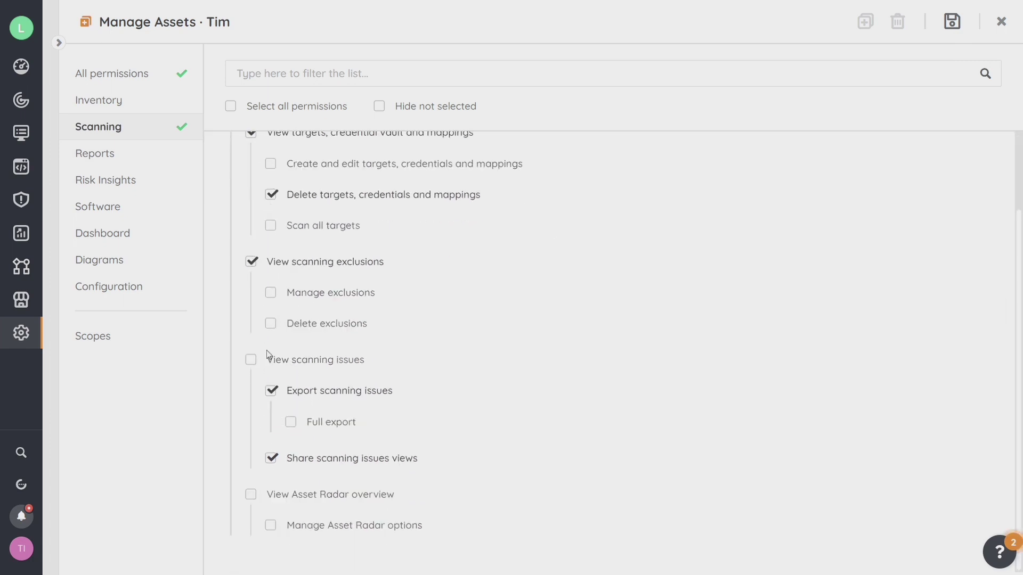
{"action": "left_click", "coordinate": [271, 525]}
{"action": "scroll", "coordinate": [320, 263], "scroll_direction": "up", "scroll_amount": 1}
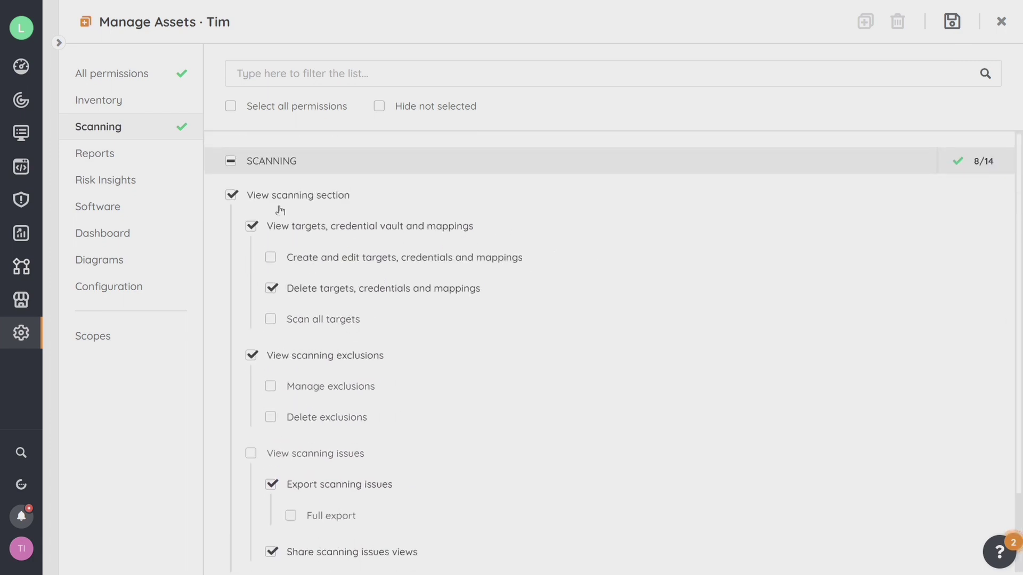
Remove all Risk Insights permissions and diagram export, then save the role
{"action": "left_click", "coordinate": [105, 185]}
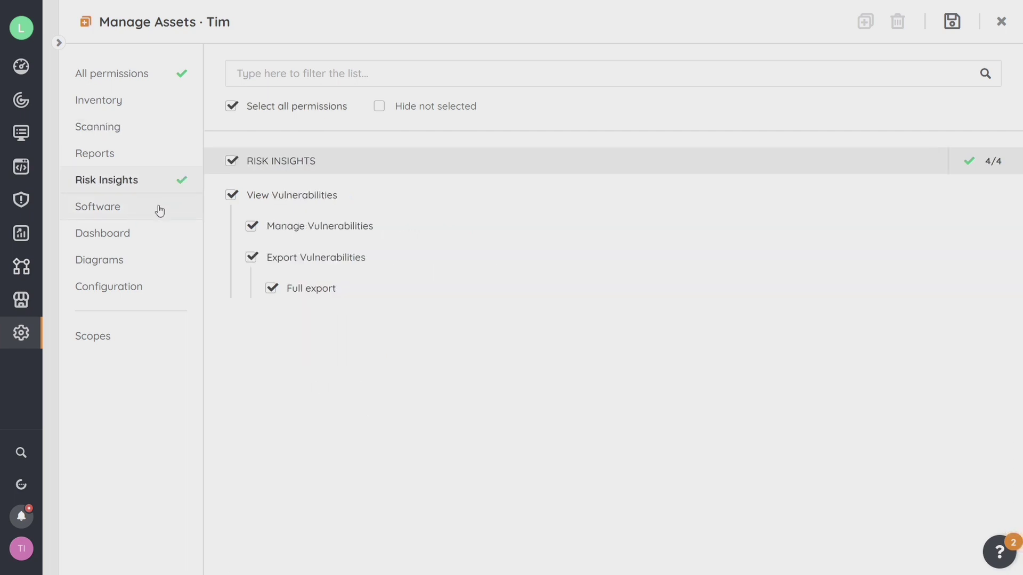
{"action": "left_click", "coordinate": [231, 195]}
{"action": "left_click", "coordinate": [119, 264]}
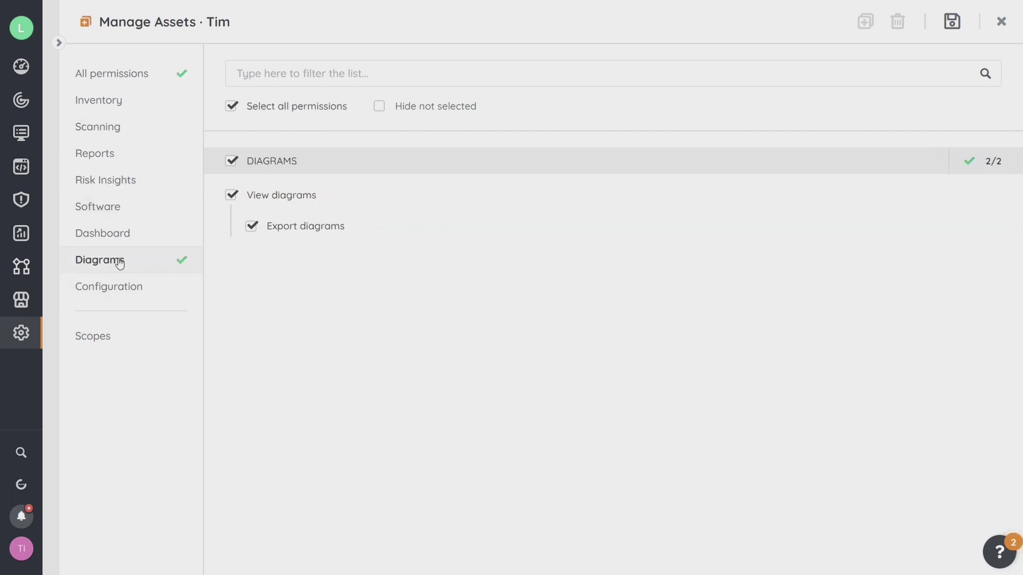
{"action": "left_click", "coordinate": [250, 228]}
{"action": "left_click", "coordinate": [952, 24]}
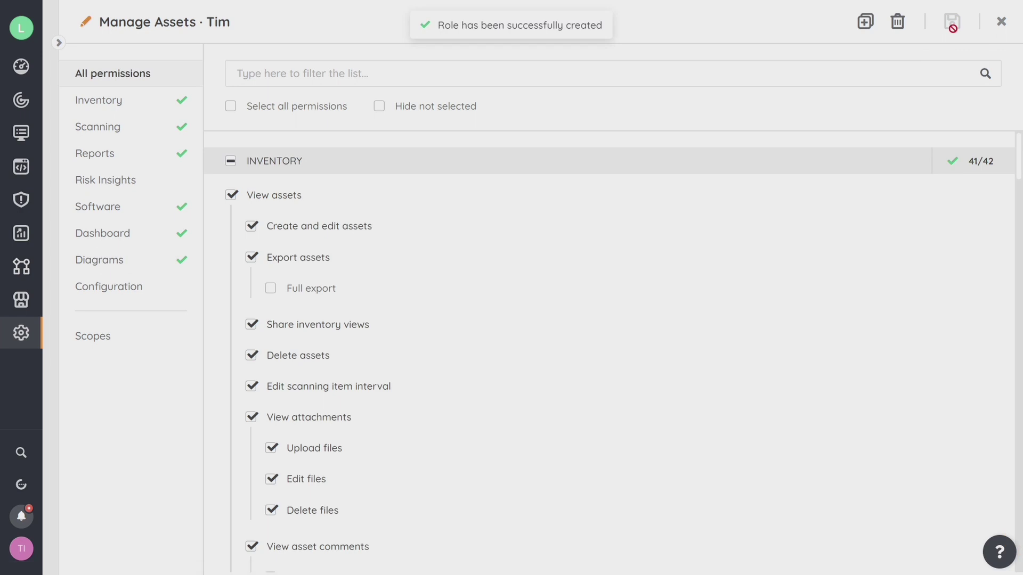
{"action": "left_click", "coordinate": [1000, 22]}
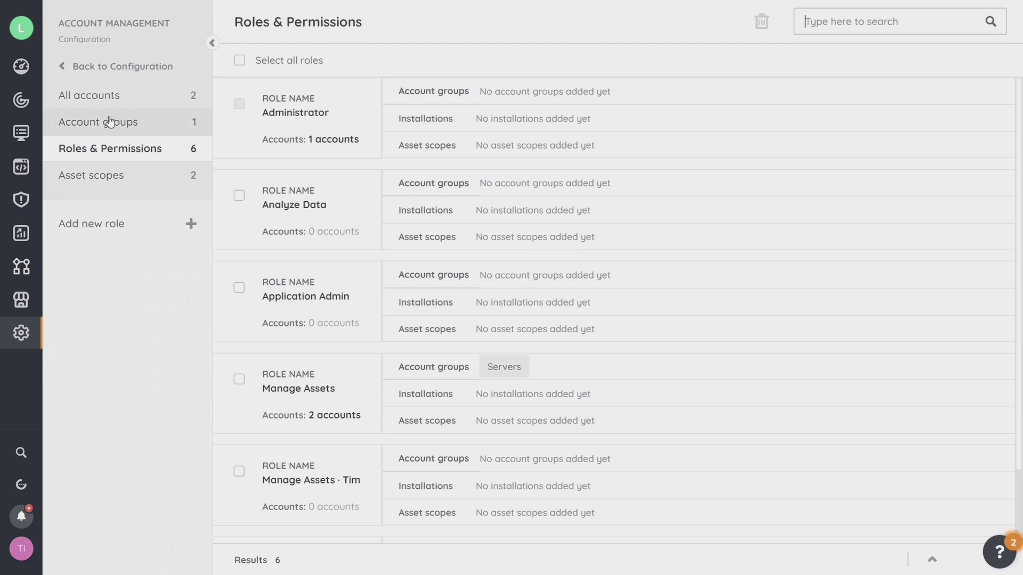
{"action": "left_click", "coordinate": [112, 100]}
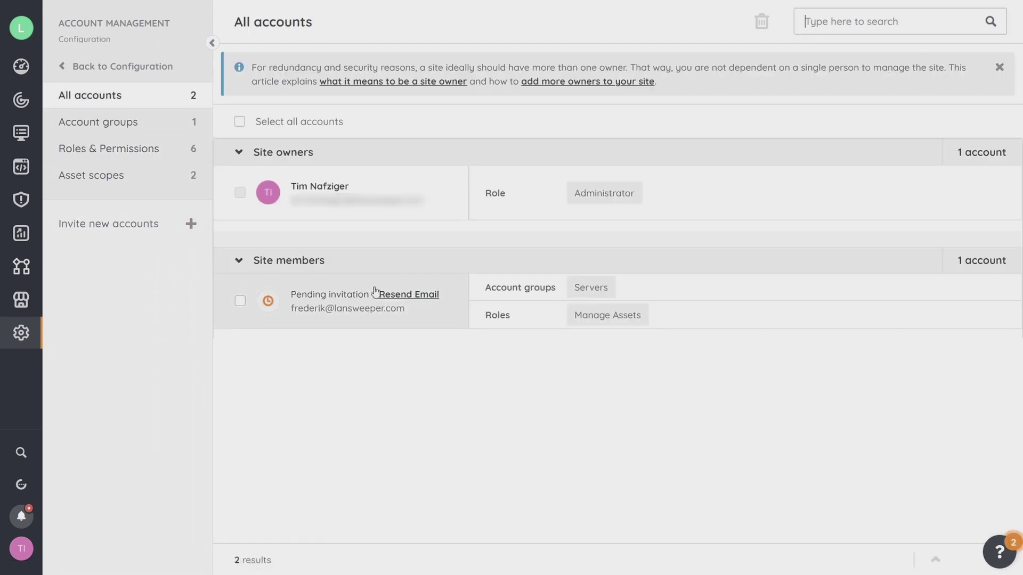
{"action": "left_click", "coordinate": [339, 297]}
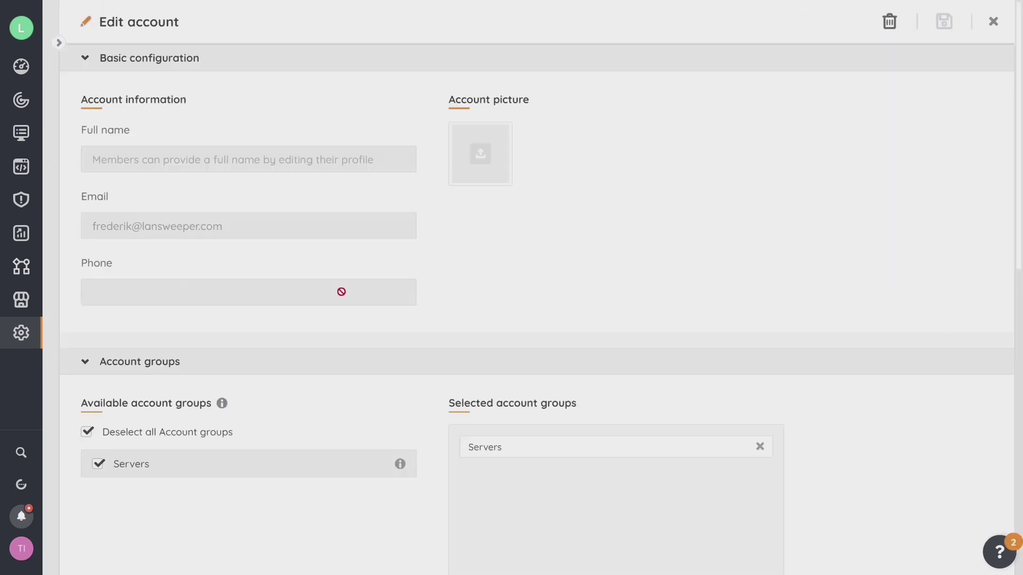
{"action": "scroll", "coordinate": [232, 350], "scroll_direction": "down", "scroll_amount": 3}
{"action": "scroll", "coordinate": [239, 413], "scroll_direction": "down", "scroll_amount": 2}
{"action": "scroll", "coordinate": [239, 424], "scroll_direction": "down", "scroll_amount": 2}
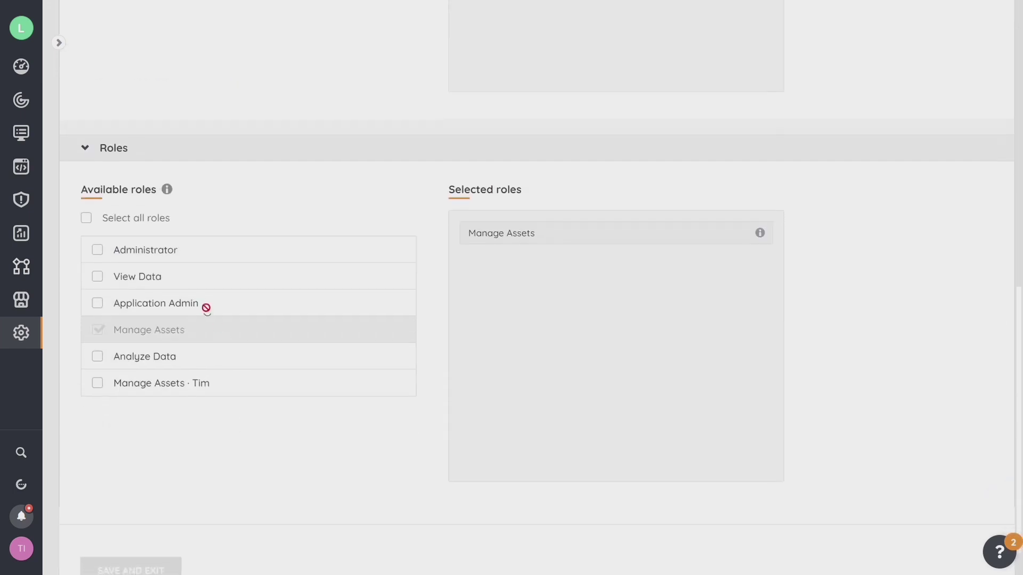
{"action": "left_click", "coordinate": [98, 386]}
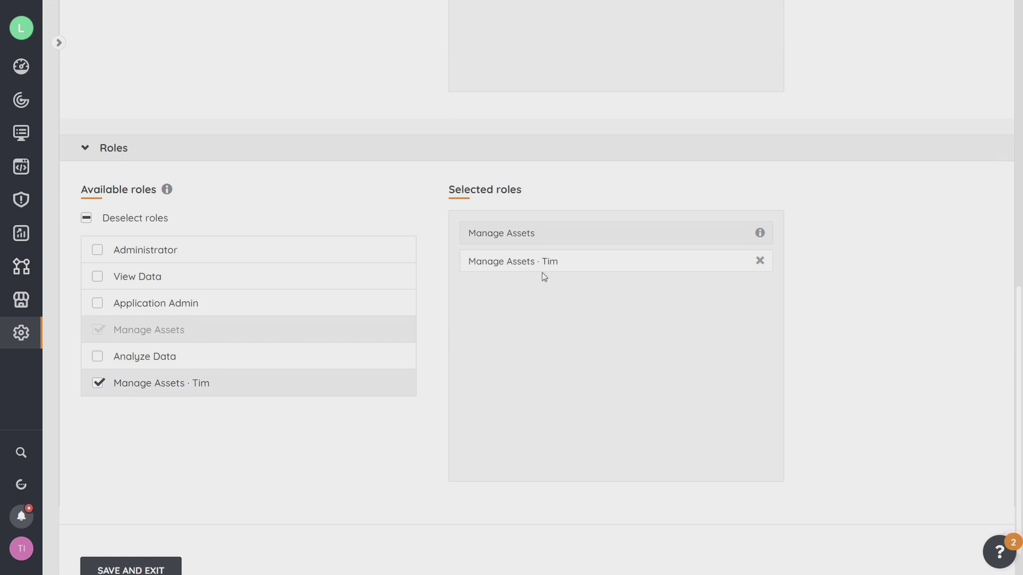
{"action": "scroll", "coordinate": [378, 506], "scroll_direction": "down", "scroll_amount": 1}
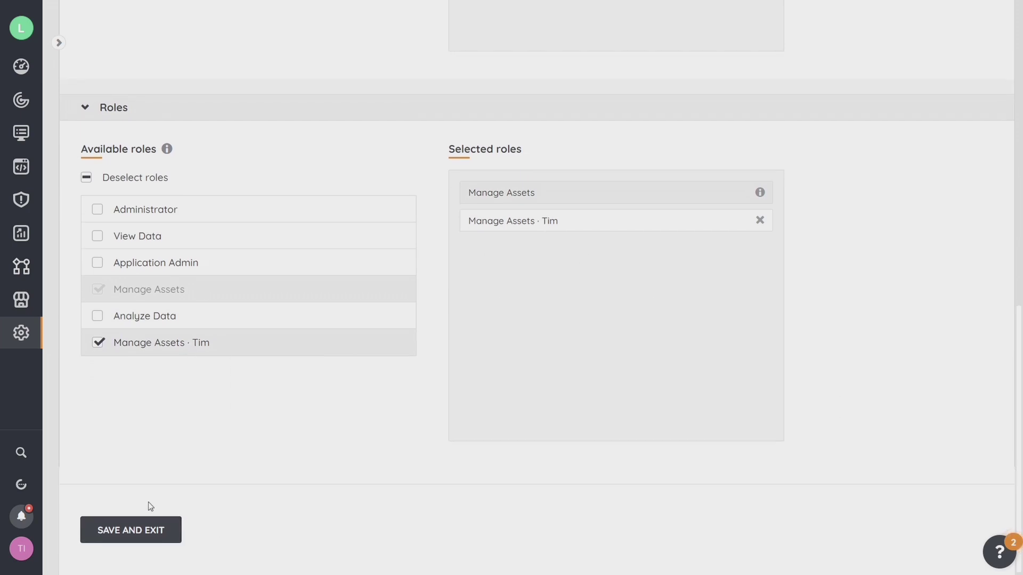
{"action": "left_click", "coordinate": [137, 531]}
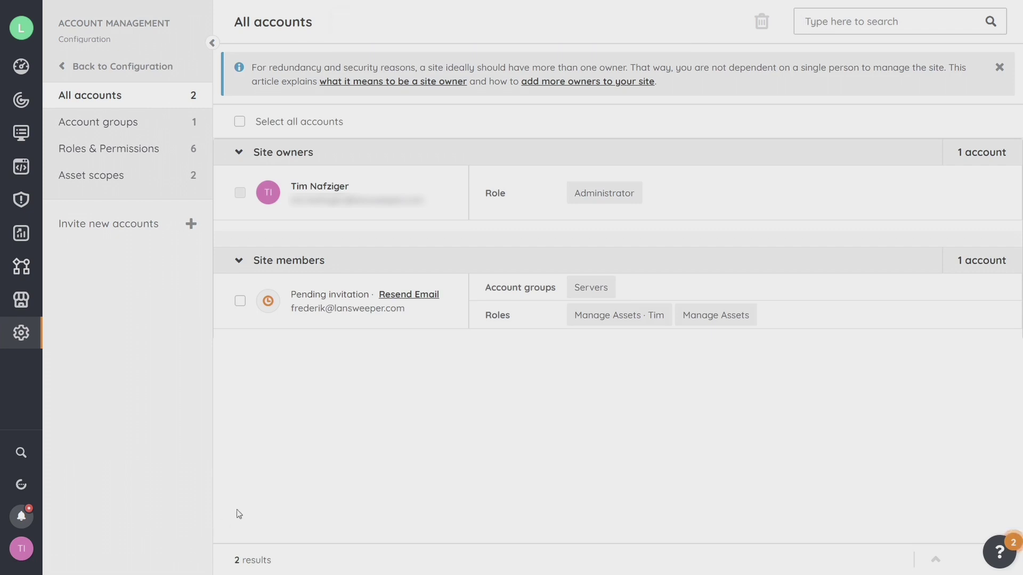
Untick the invited account from the Servers group and save, leaving the group empty
{"action": "left_click", "coordinate": [338, 303]}
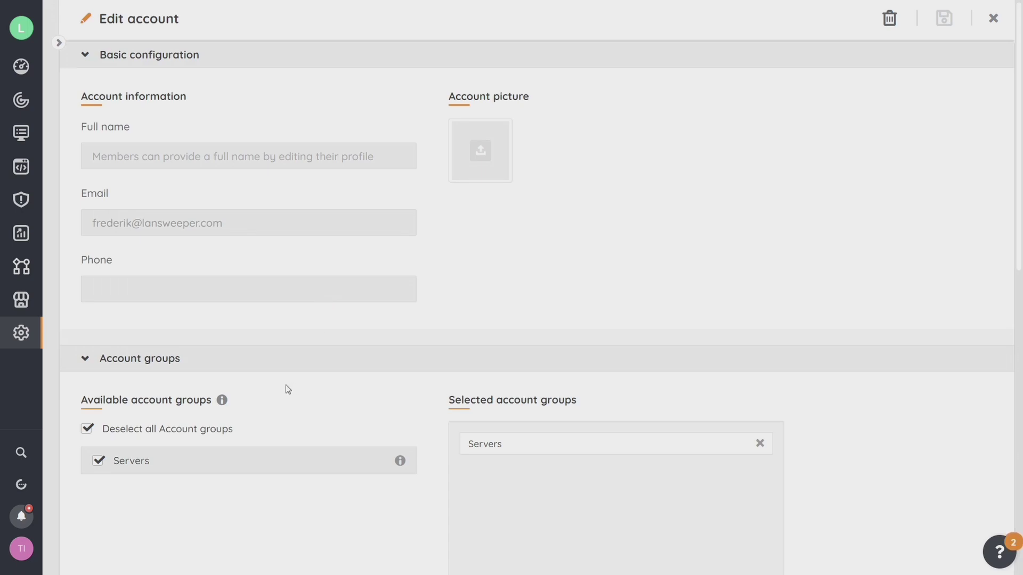
{"action": "scroll", "coordinate": [285, 388], "scroll_direction": "down", "scroll_amount": 5}
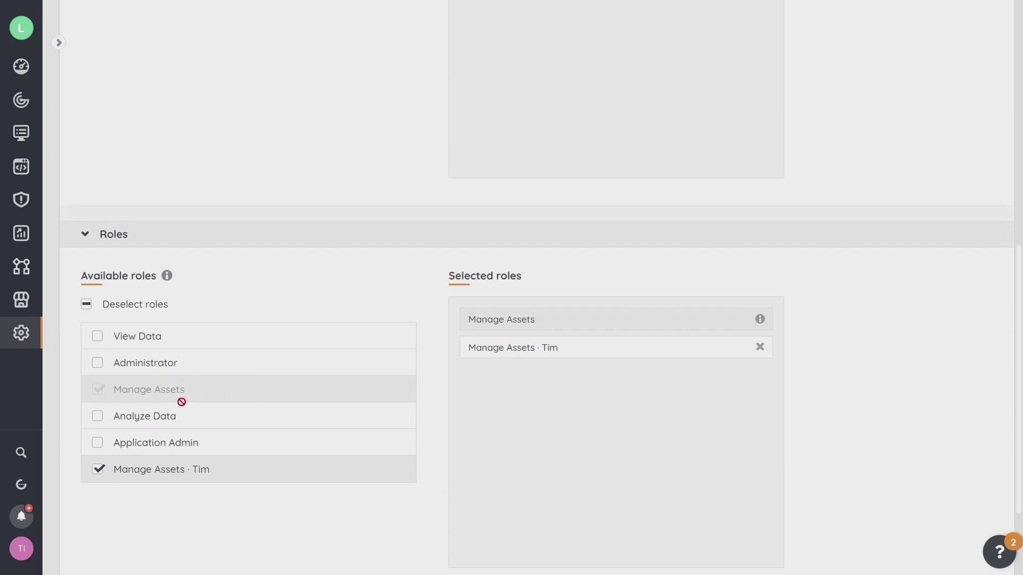
{"action": "scroll", "coordinate": [204, 390], "scroll_direction": "up", "scroll_amount": 3}
{"action": "scroll", "coordinate": [249, 381], "scroll_direction": "up", "scroll_amount": 2}
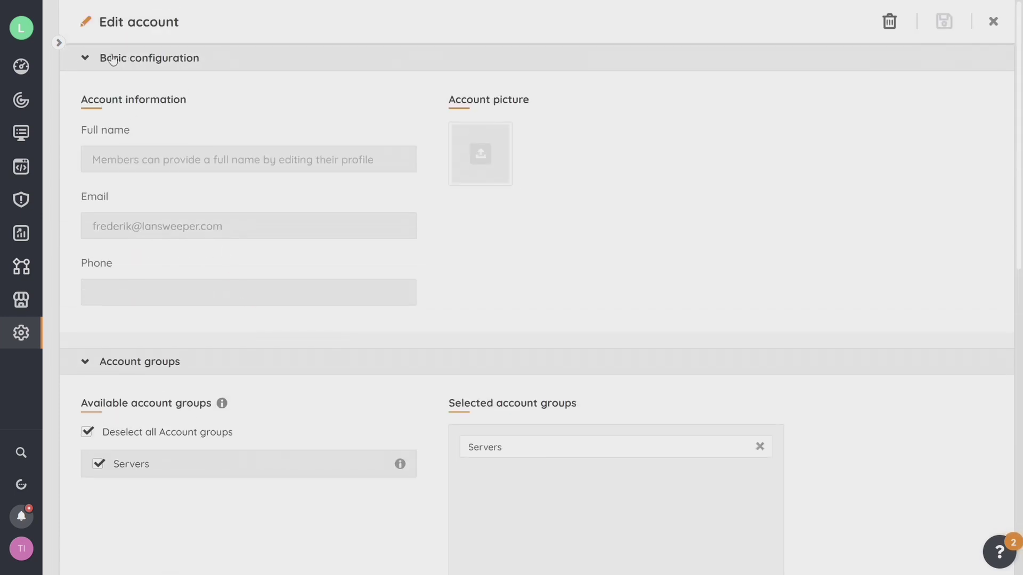
{"action": "left_click", "coordinate": [58, 43]}
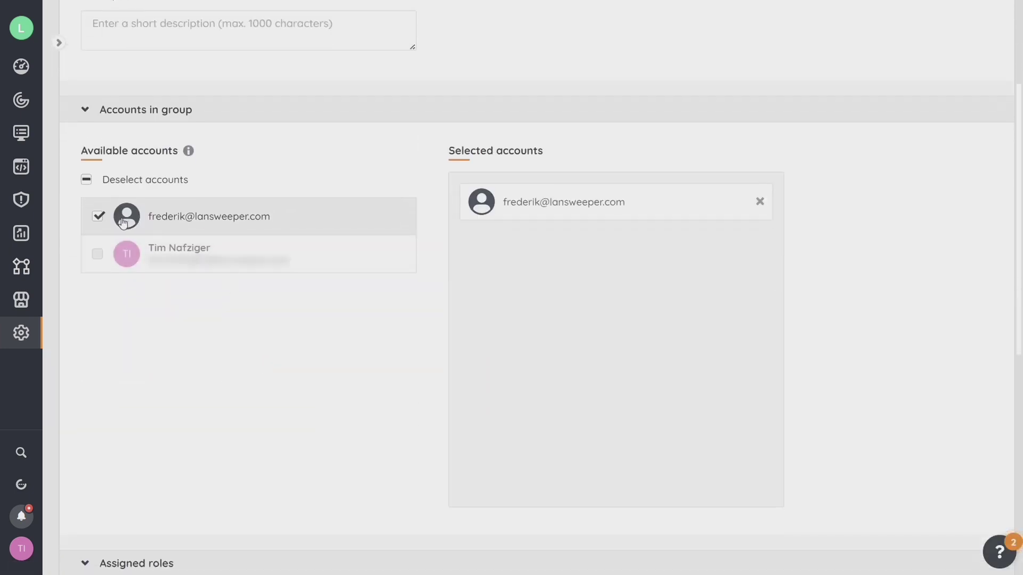
{"action": "left_click", "coordinate": [97, 216]}
{"action": "scroll", "coordinate": [264, 424], "scroll_direction": "down", "scroll_amount": 4}
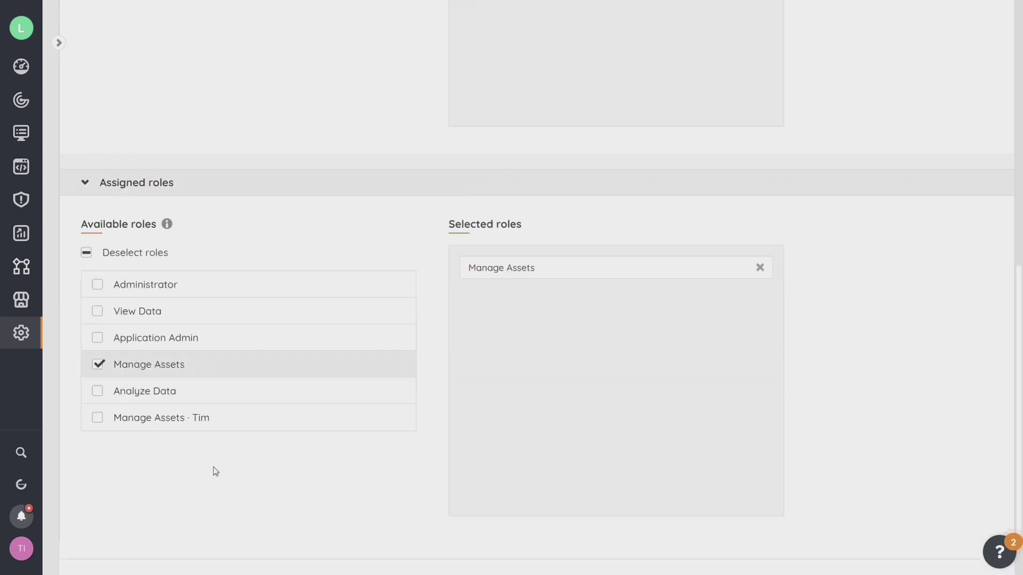
{"action": "scroll", "coordinate": [213, 471], "scroll_direction": "down", "scroll_amount": 1}
{"action": "left_click", "coordinate": [139, 536]}
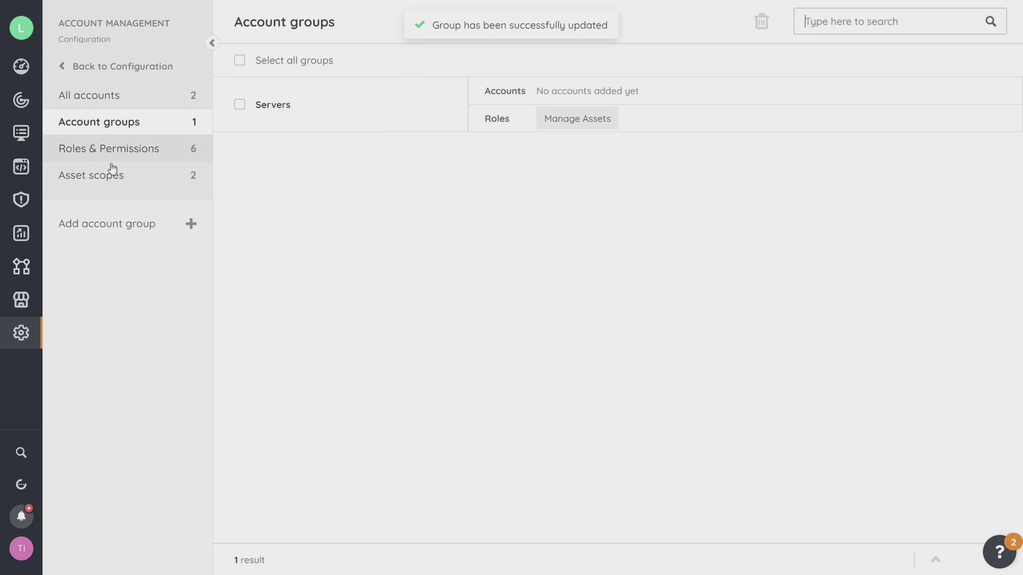
{"action": "left_click", "coordinate": [103, 100]}
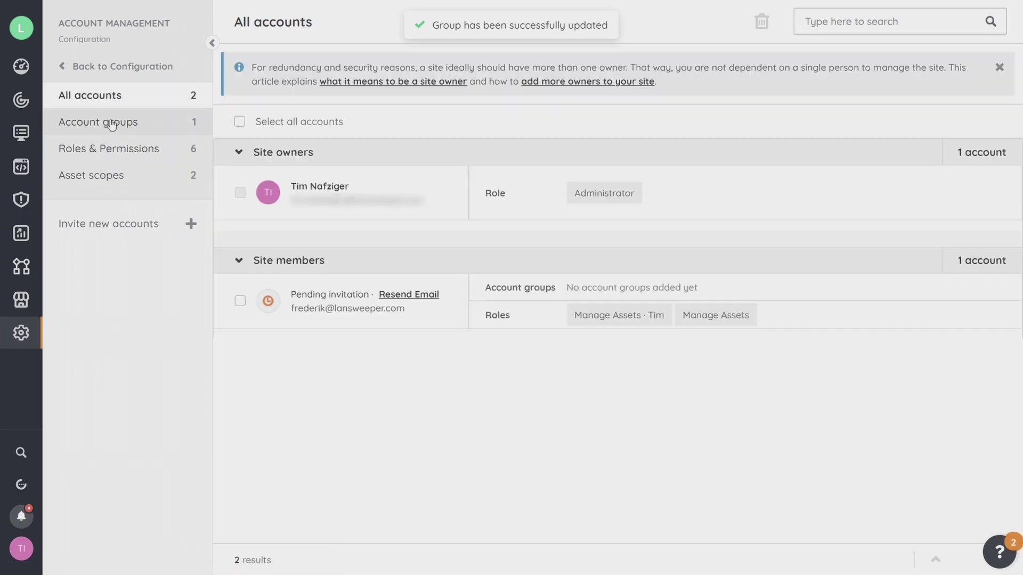
{"action": "left_click", "coordinate": [344, 299]}
{"action": "scroll", "coordinate": [281, 370], "scroll_direction": "down", "scroll_amount": 5}
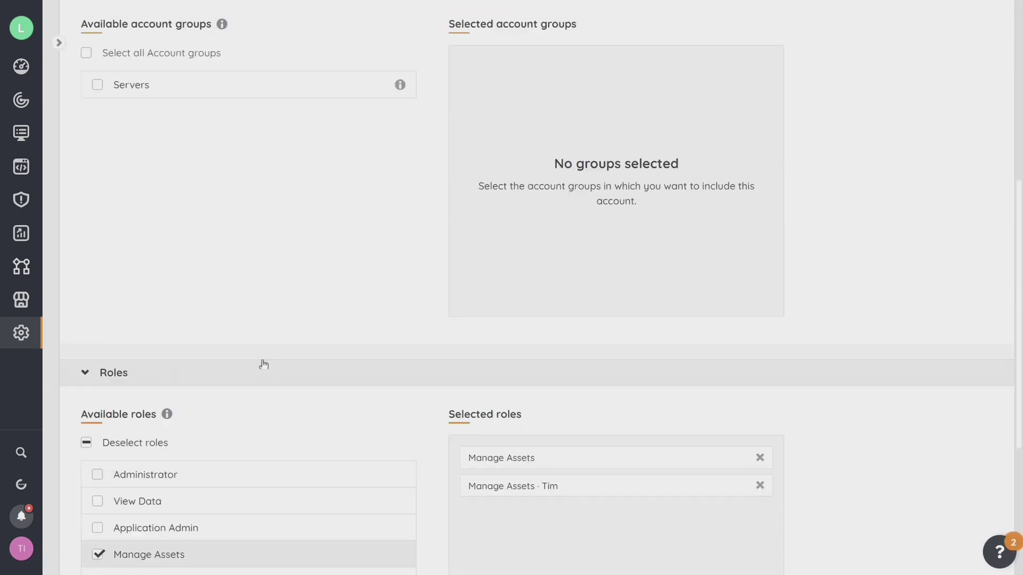
{"action": "scroll", "coordinate": [264, 360], "scroll_direction": "down", "scroll_amount": 2}
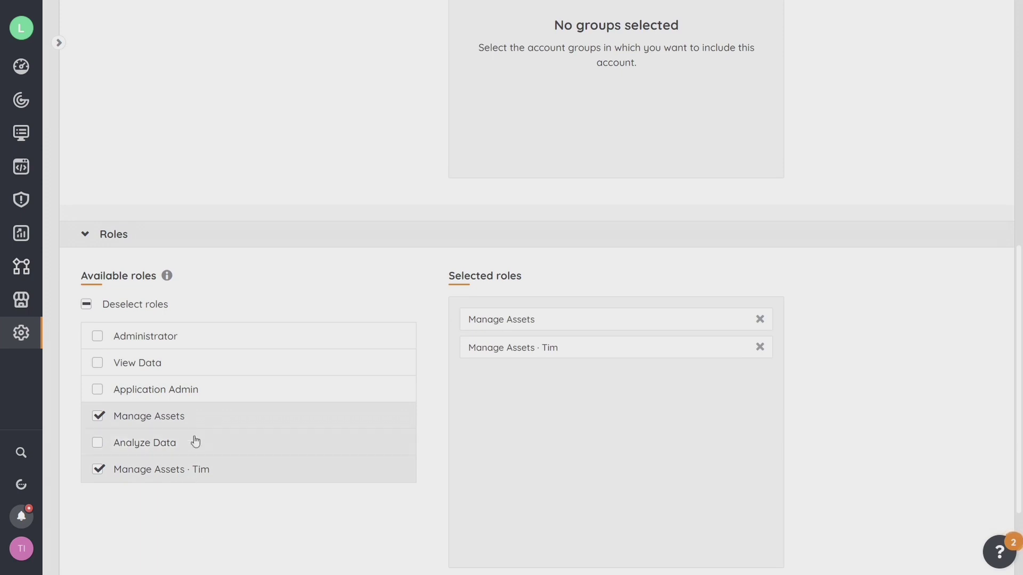
{"action": "left_click", "coordinate": [97, 417]}
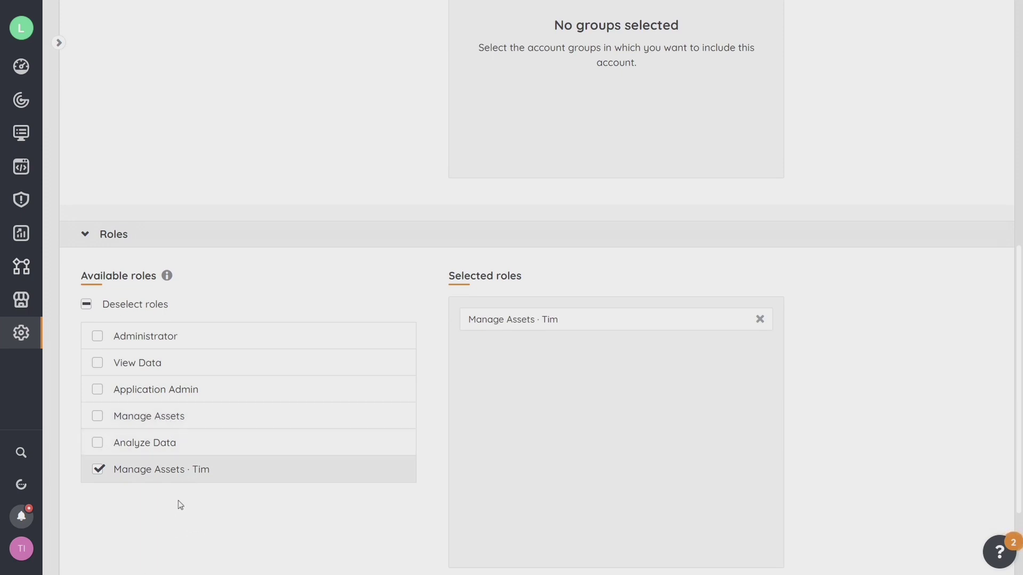
{"action": "scroll", "coordinate": [437, 451], "scroll_direction": "down", "scroll_amount": 2}
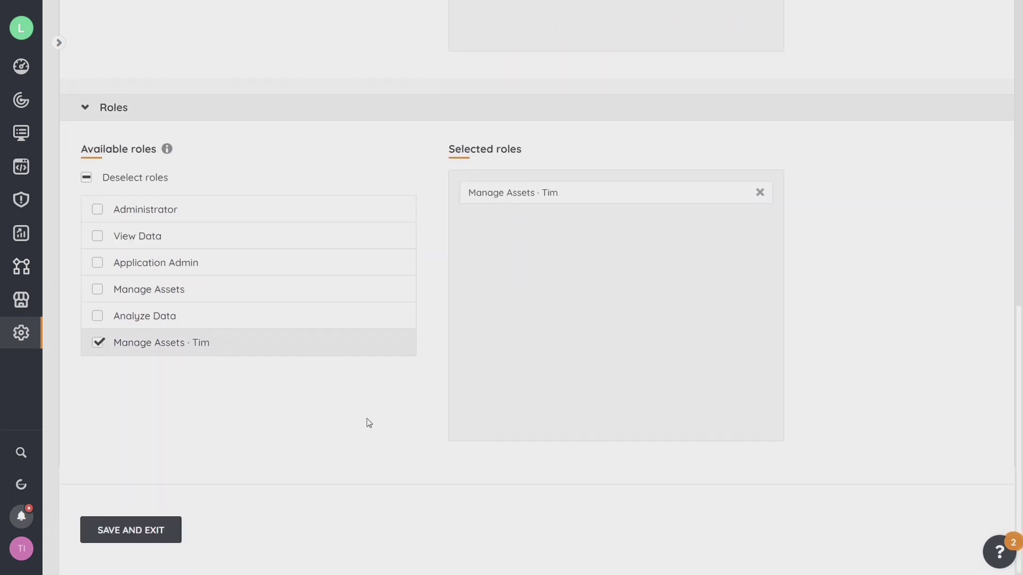
{"action": "left_click", "coordinate": [149, 541]}
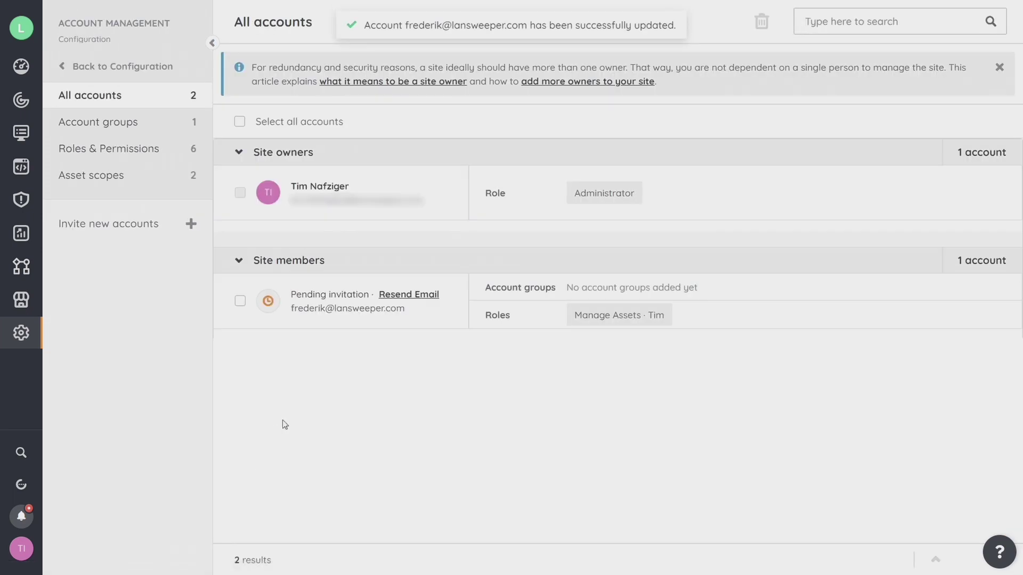